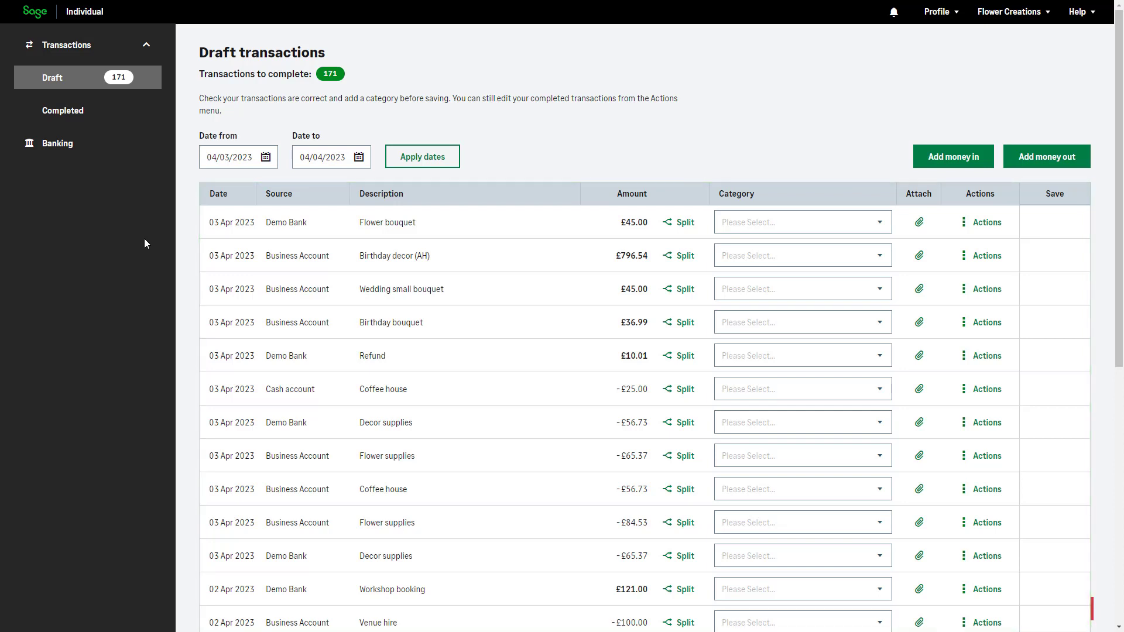
Open the completed transactions and look at the actions available for the Van hire transaction.
left_click(146, 117)
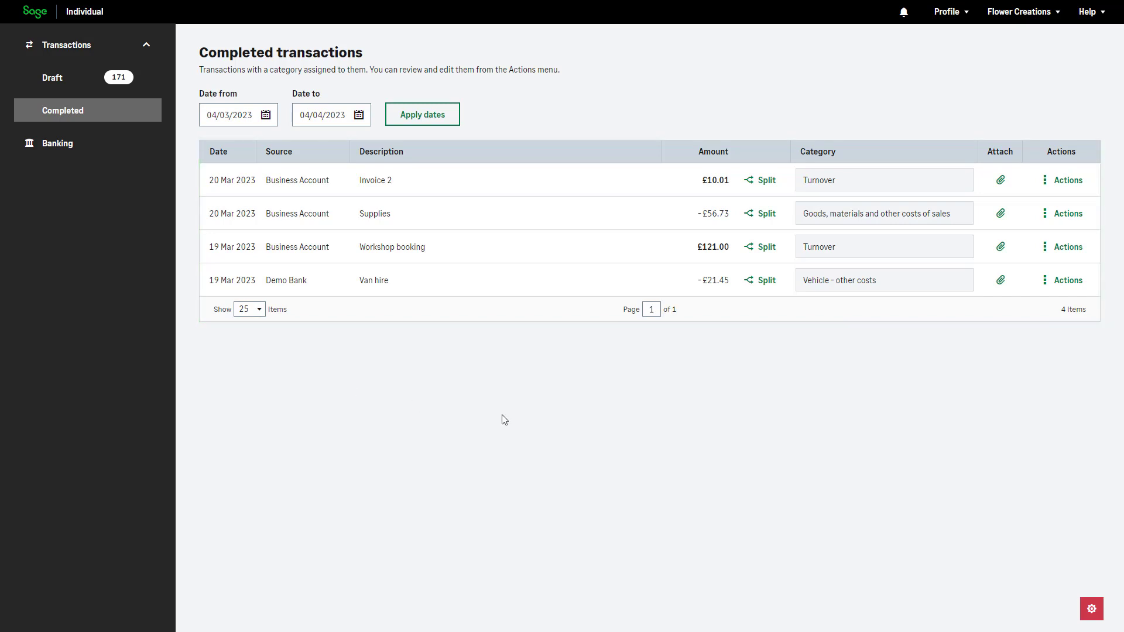
left_click(1064, 286)
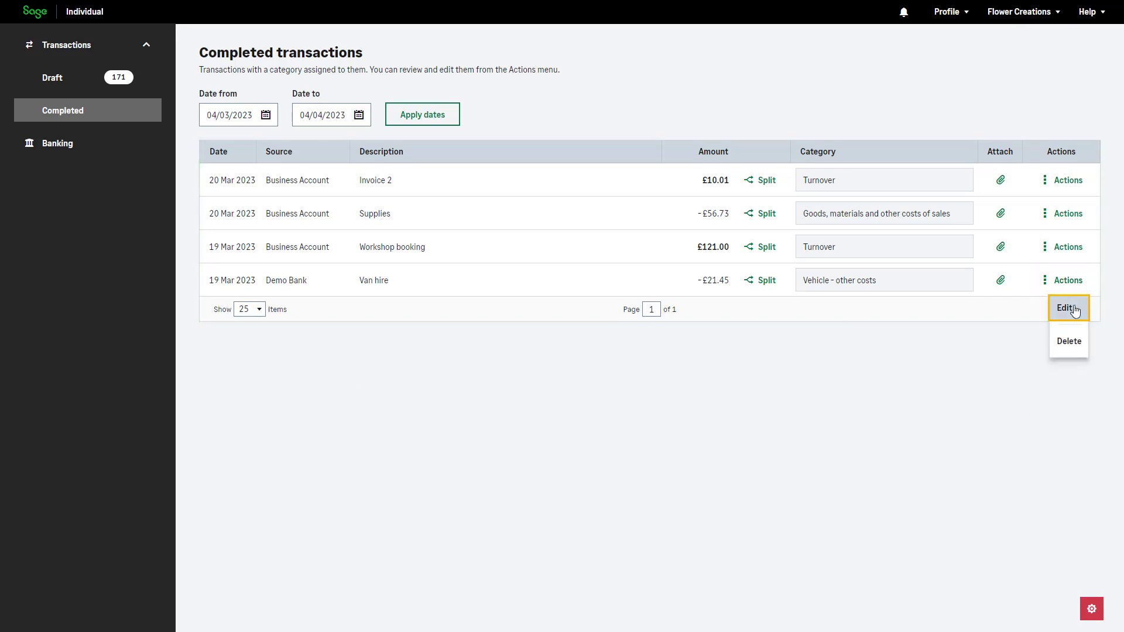
left_click(1087, 390)
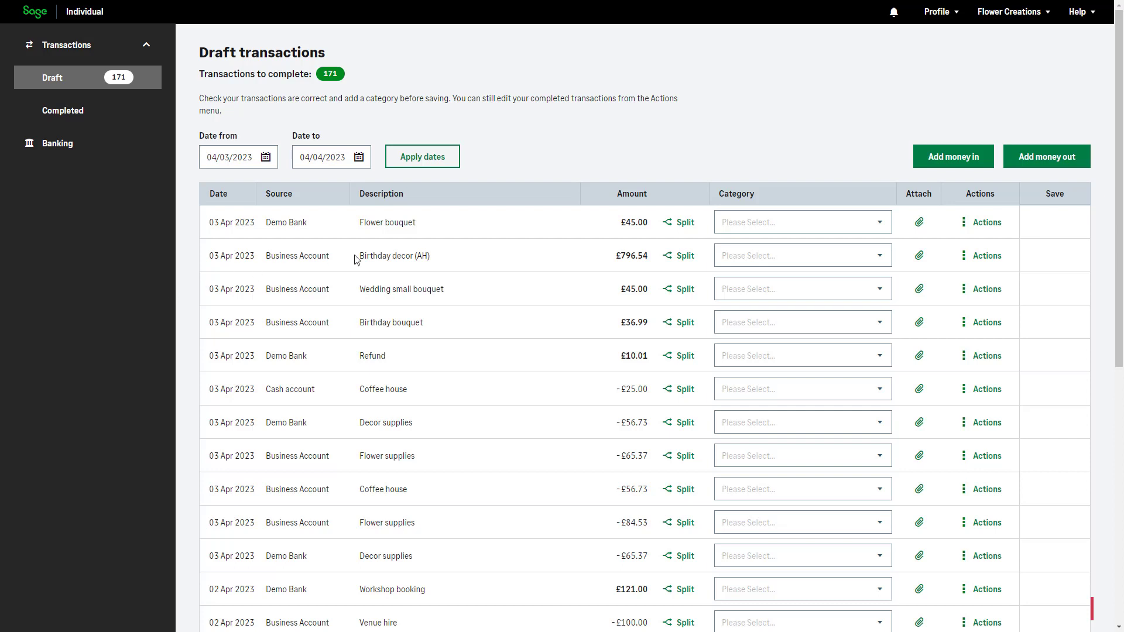
Set the category of the Flower bouquet draft transaction to Turnover.
left_click(888, 229)
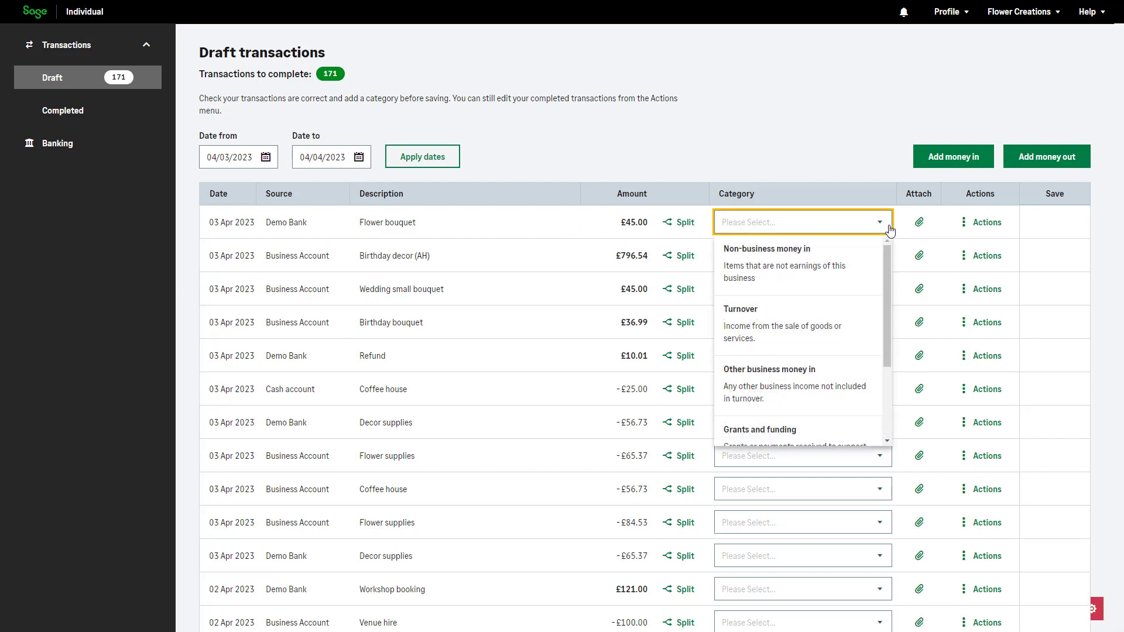
left_click(857, 328)
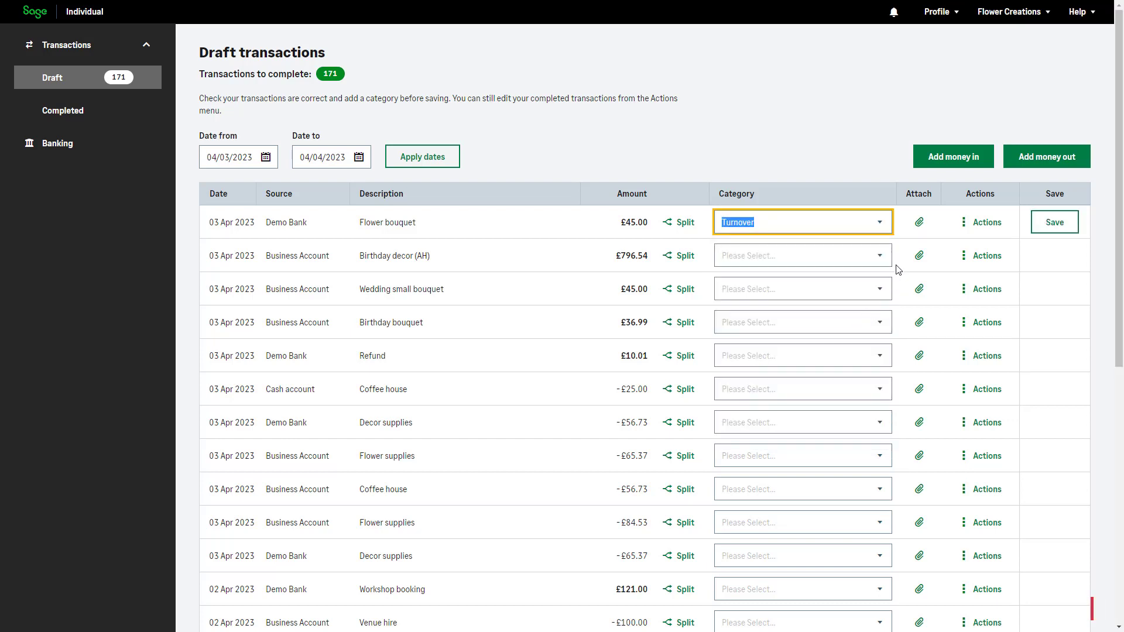
left_click(895, 244)
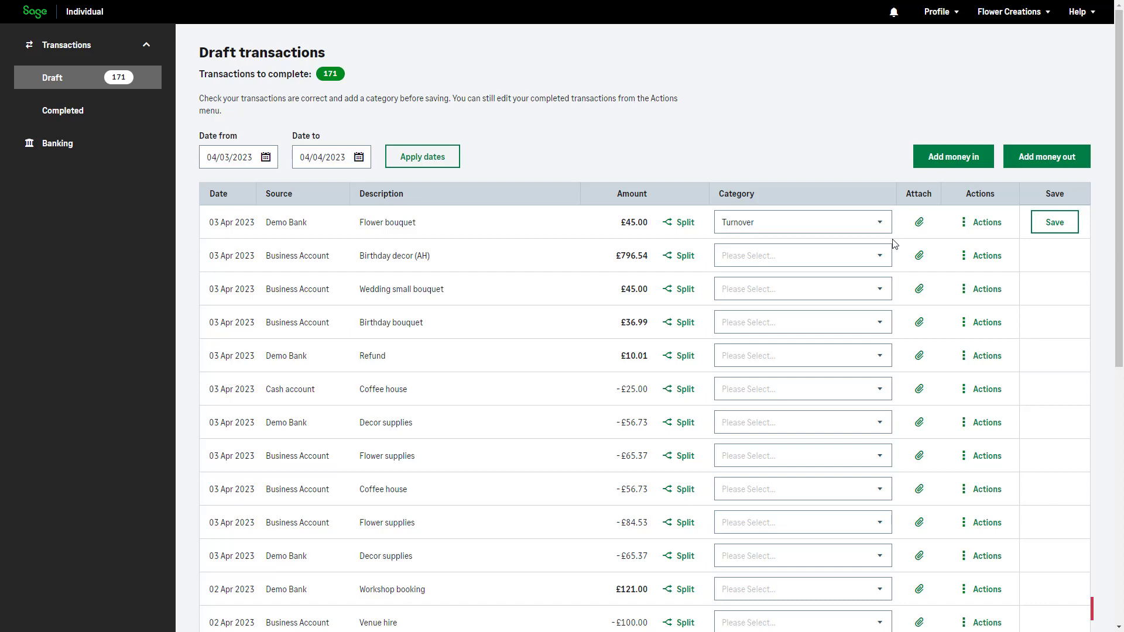
Check the accepted file formats and attach the Invoice 1 file to the Flower bouquet transaction.
left_click(919, 222)
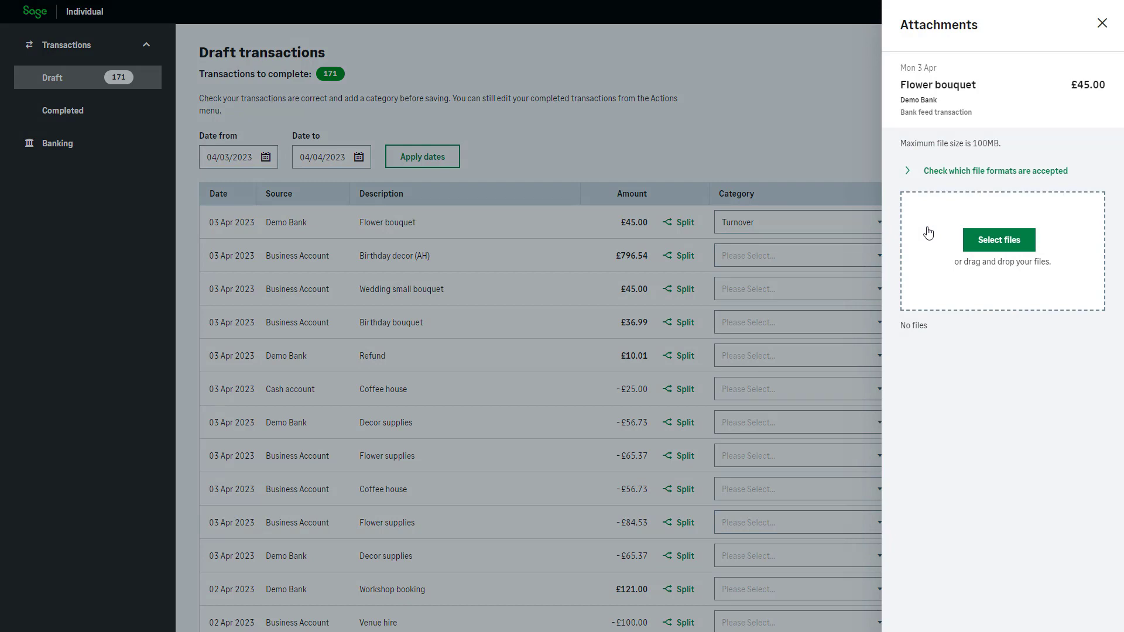
left_click(929, 176)
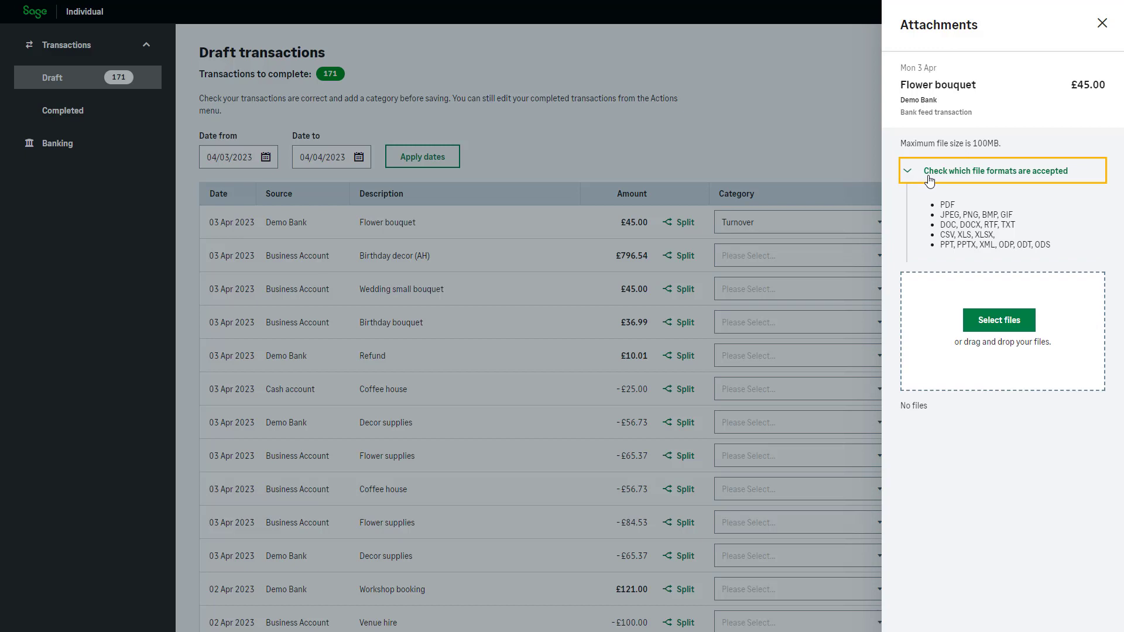
left_click(1105, 259)
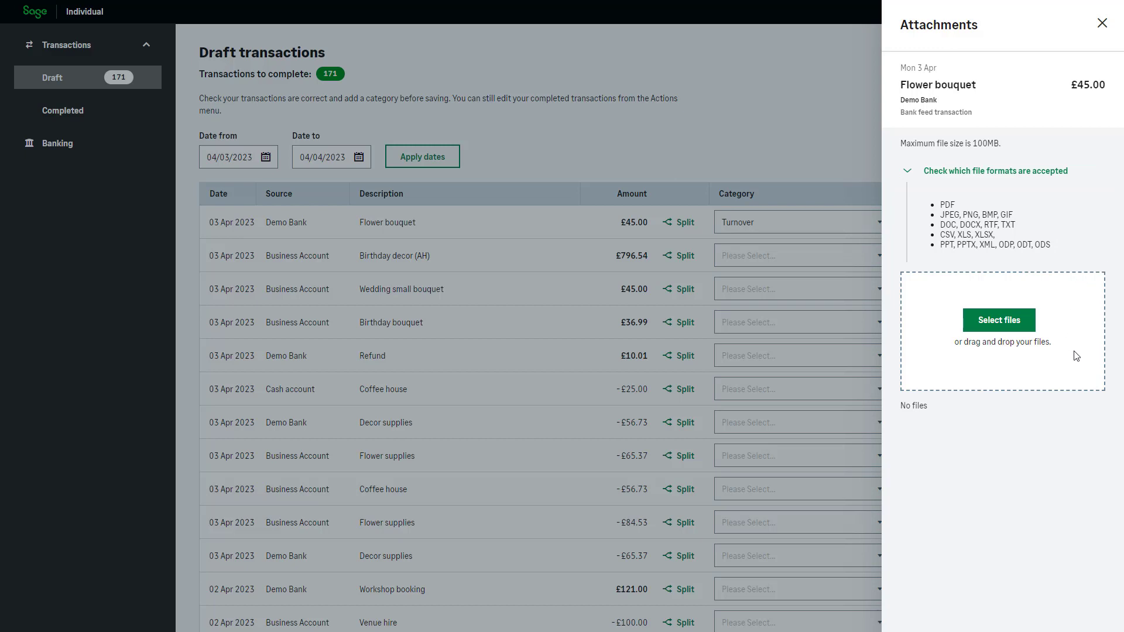
left_click(1003, 325)
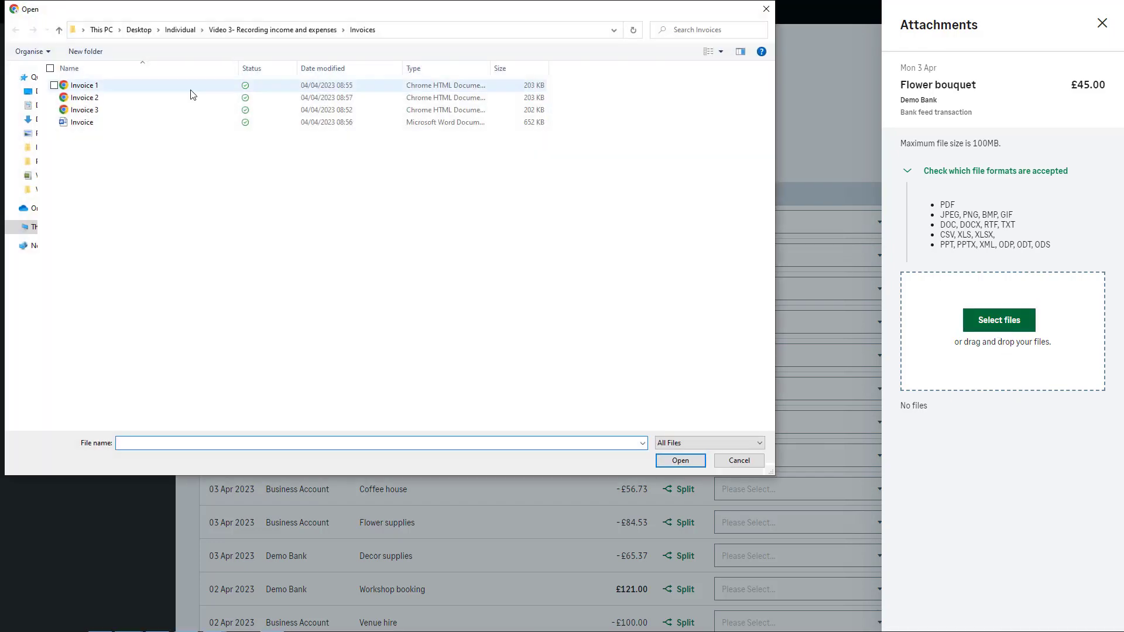
left_click(189, 87)
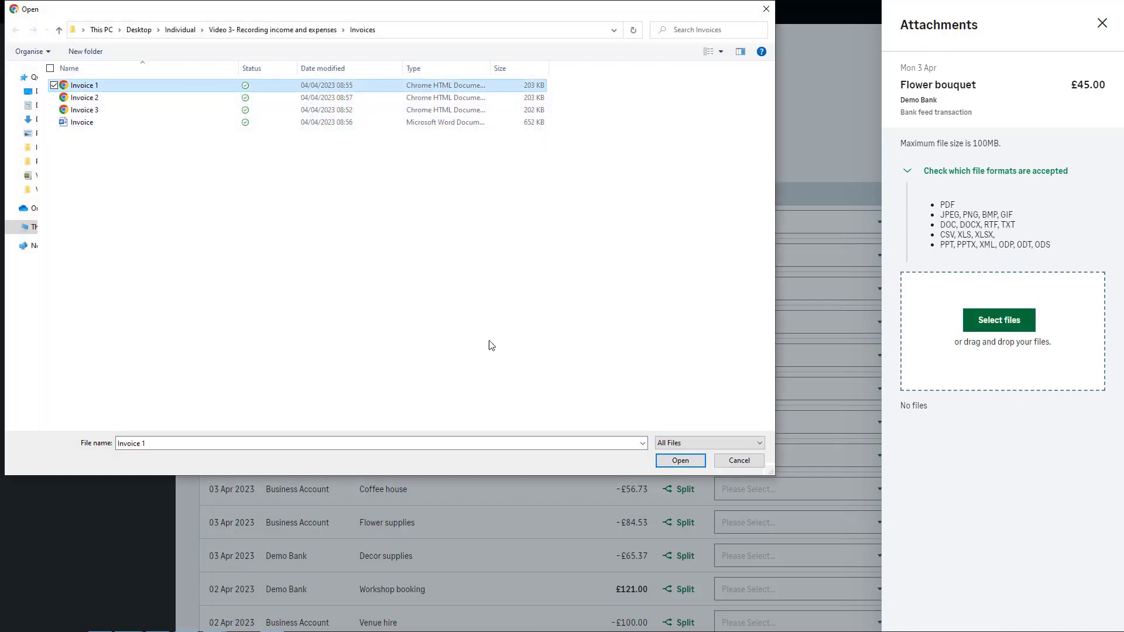
left_click(679, 459)
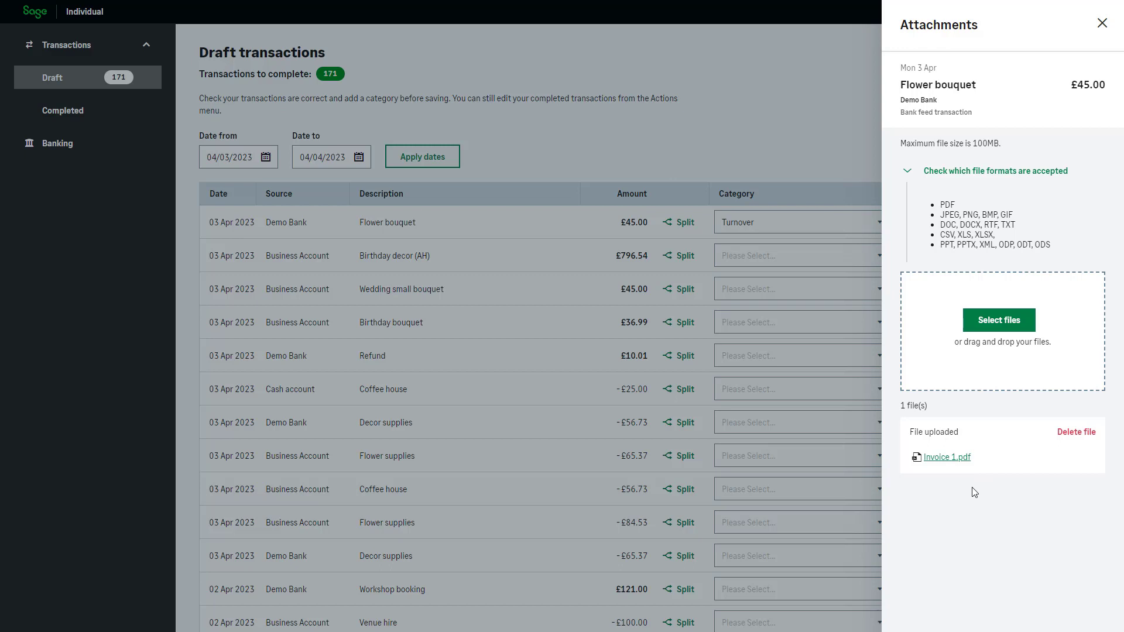
left_click(1103, 26)
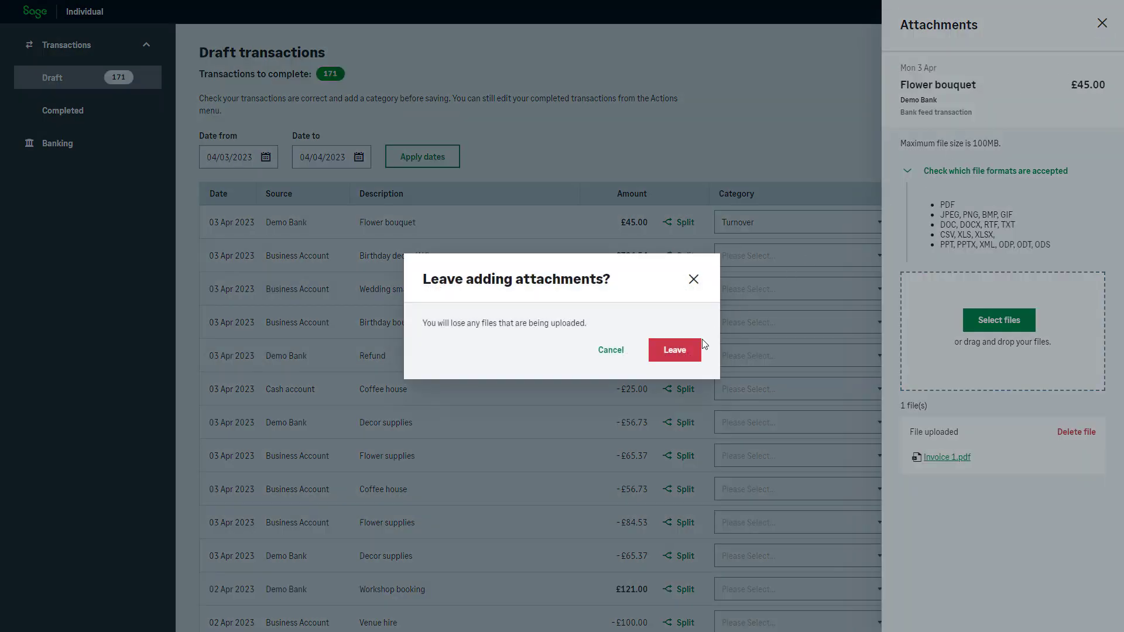
left_click(667, 351)
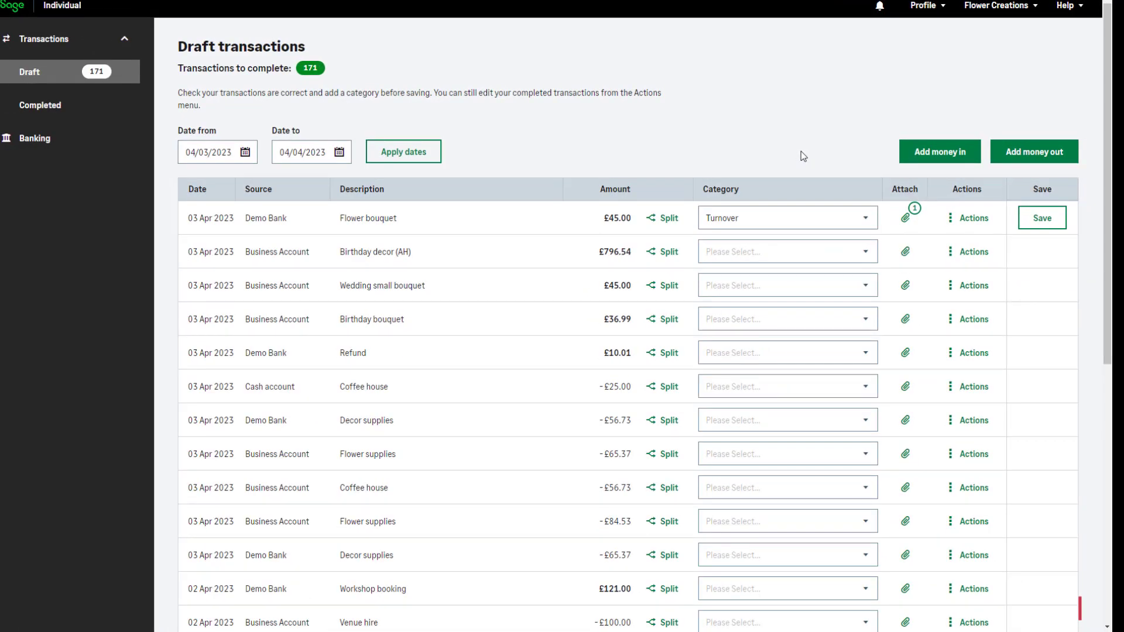
Save the Flower bouquet transaction and open the completed transactions.
left_click(1059, 226)
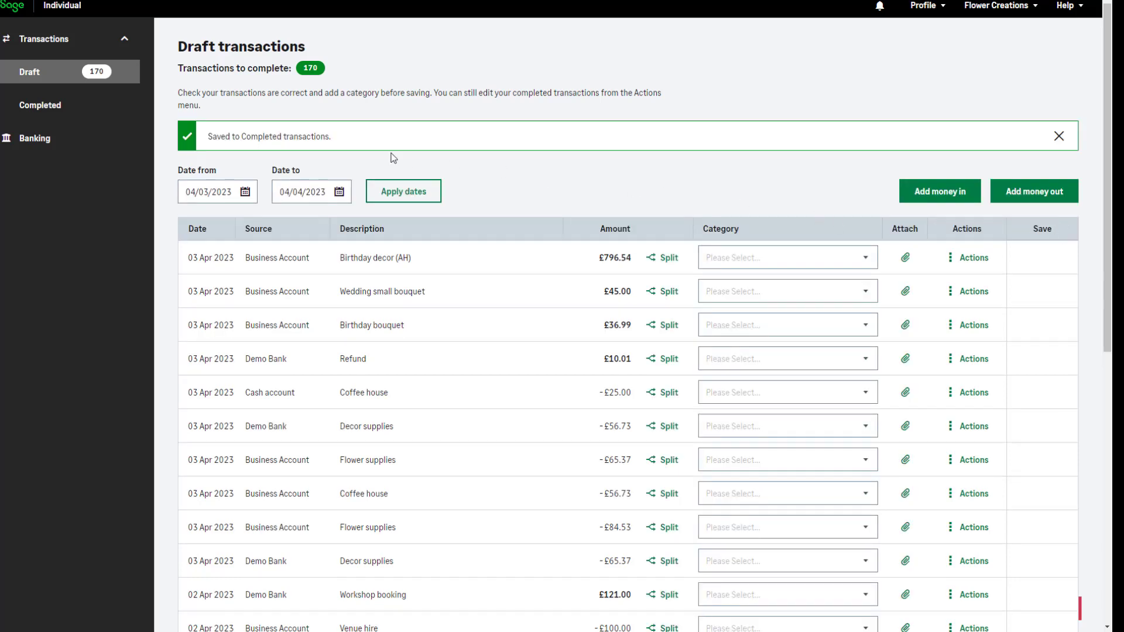
left_click(103, 117)
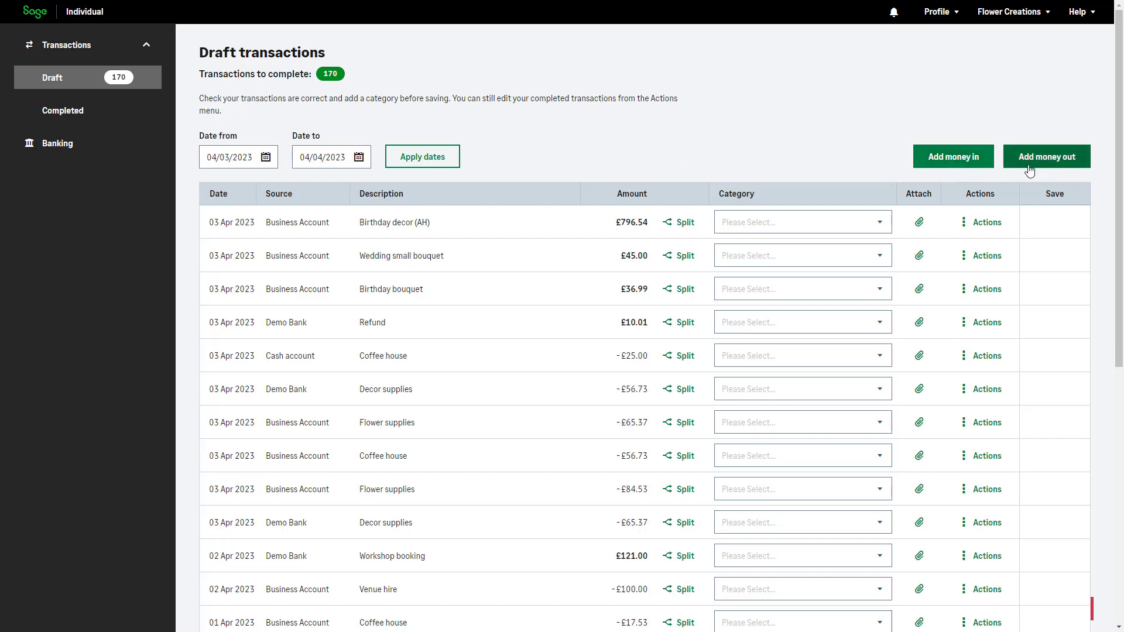
Start adding a money-in transaction of the type Auto create from receipts or invoices.
left_click(972, 163)
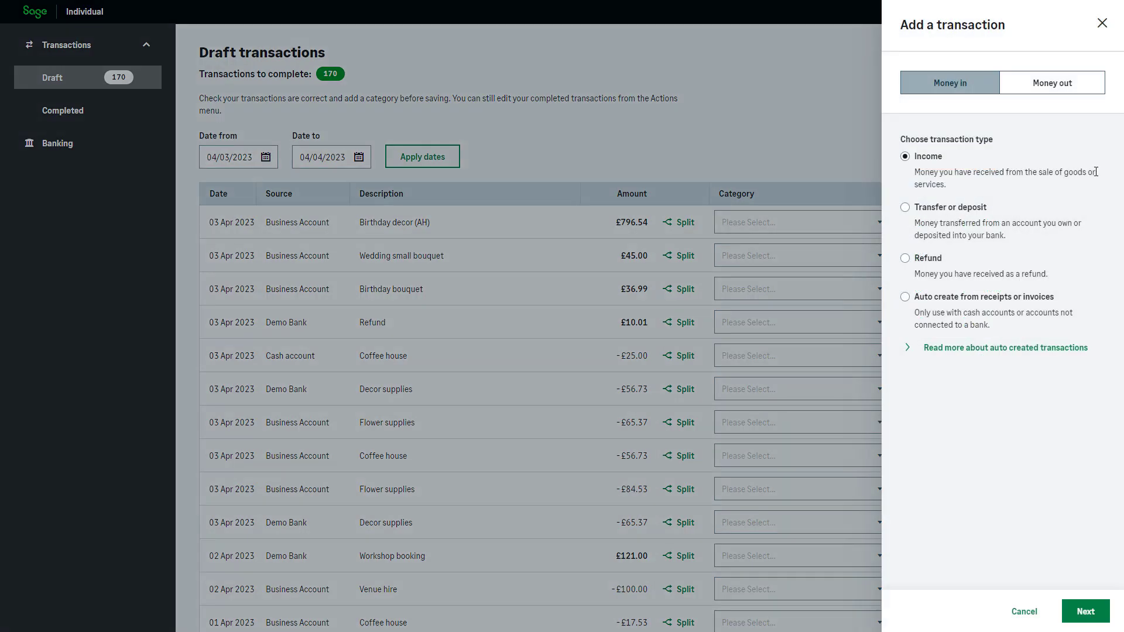
left_click(912, 297)
left_click(1086, 611)
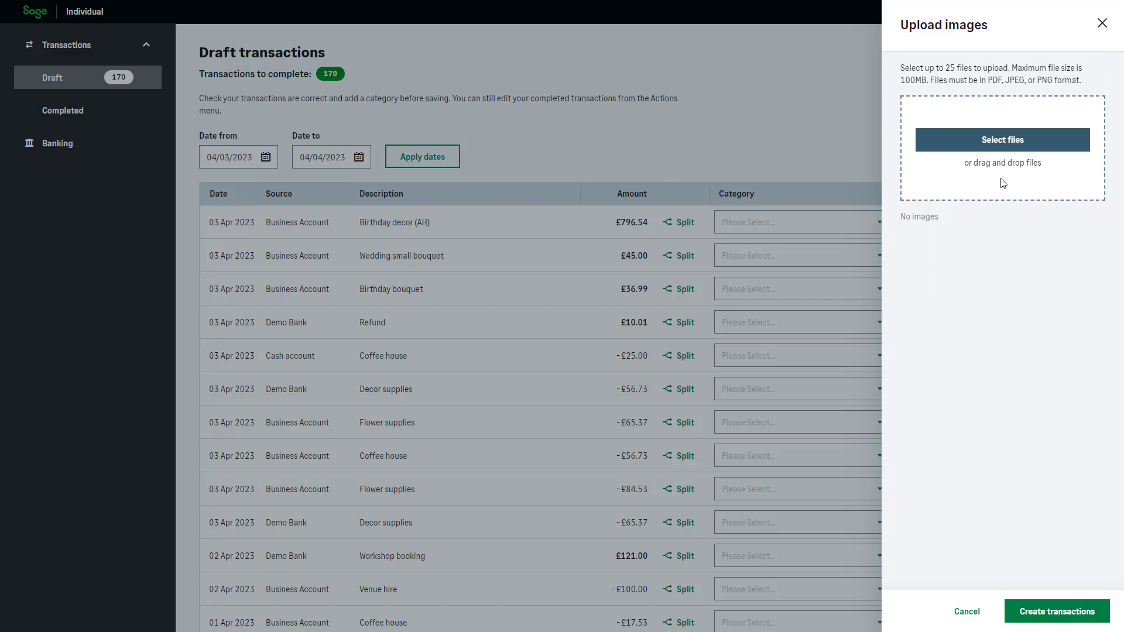
Upload the files Invoice 1, Invoice 2 and Invoice 3 and create draft transactions from them.
left_click(1009, 146)
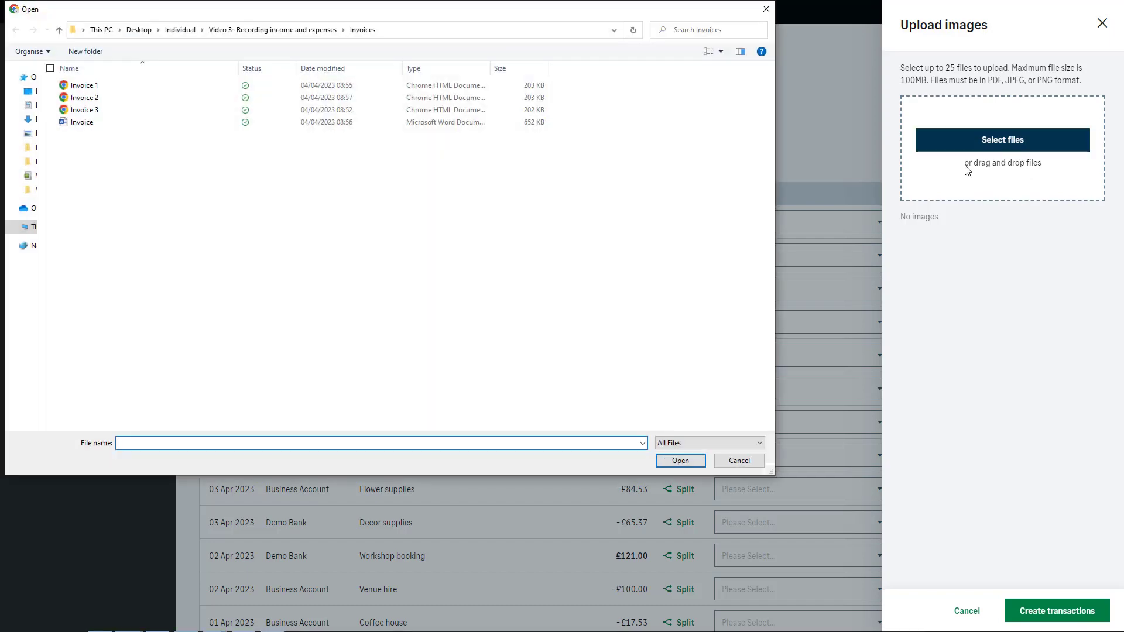
left_click(172, 87)
left_click(146, 98, "ctrl")
left_click(138, 110, "ctrl")
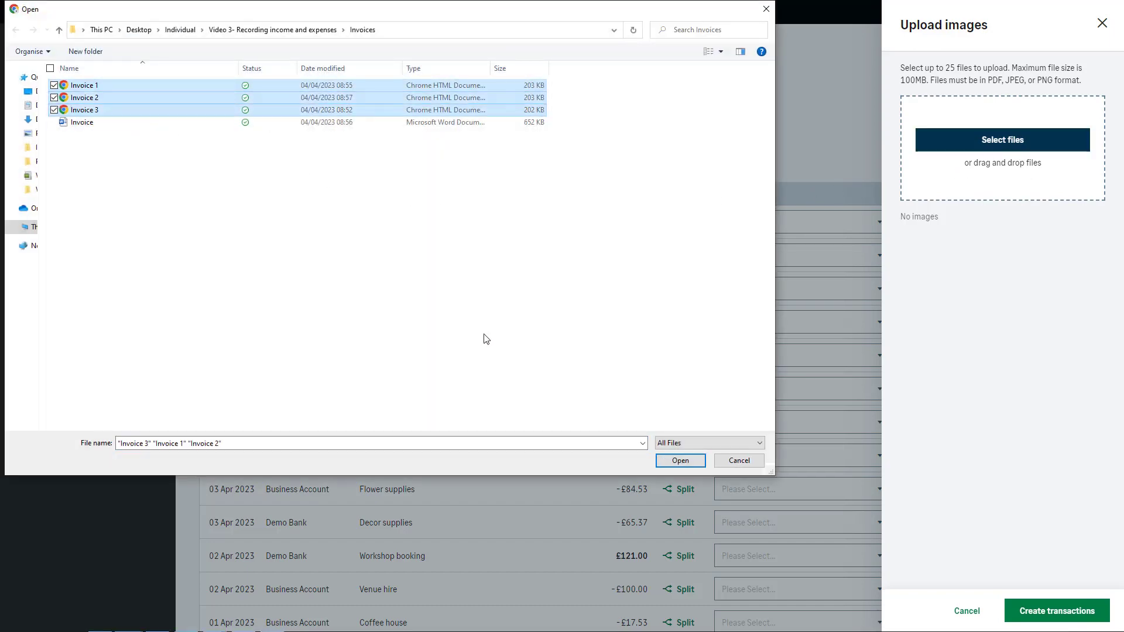
left_click(668, 459)
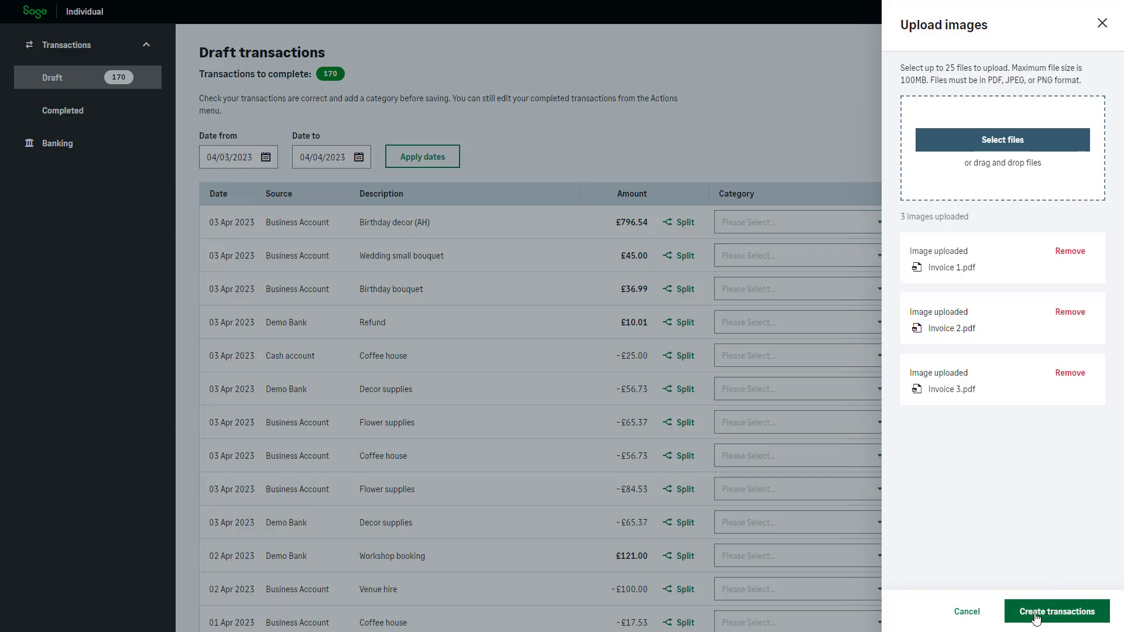
left_click(1064, 622)
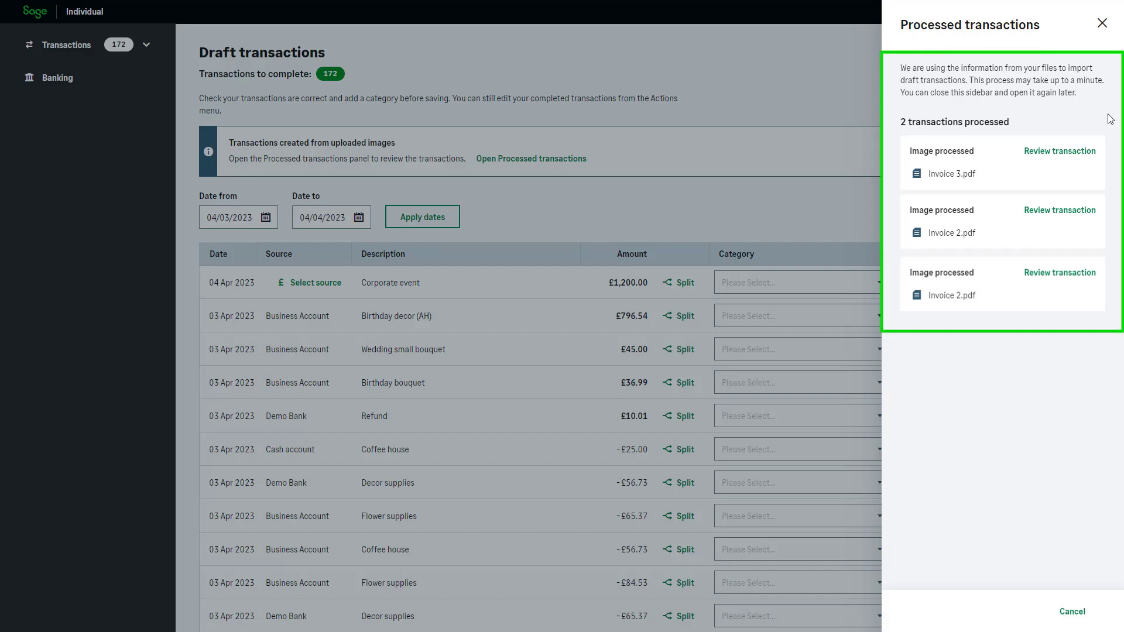
left_click(1103, 23)
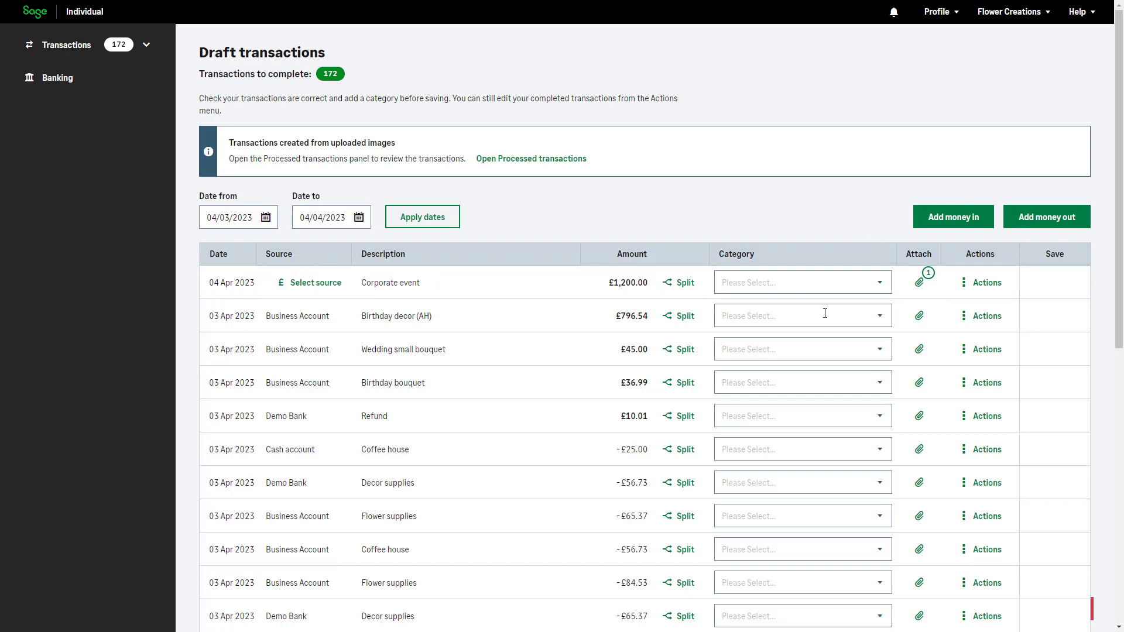
Edit the Corporate event draft to use Business Account as source and Turnover as category, and save the changes.
left_click(968, 288)
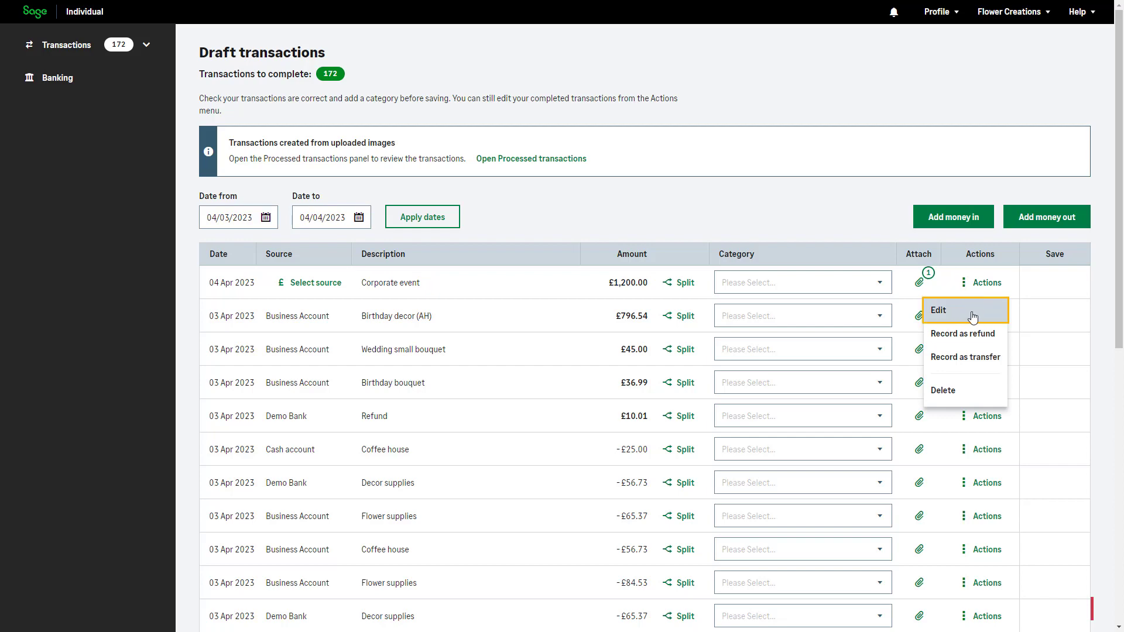
left_click(973, 317)
mouse_move(939, 220)
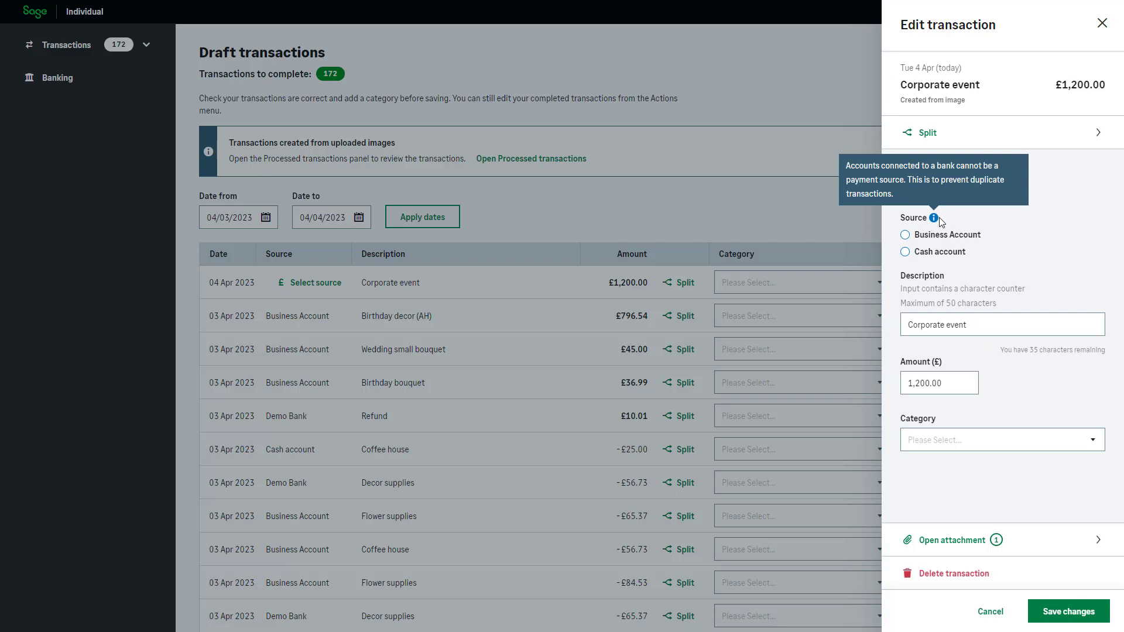
left_click(950, 239)
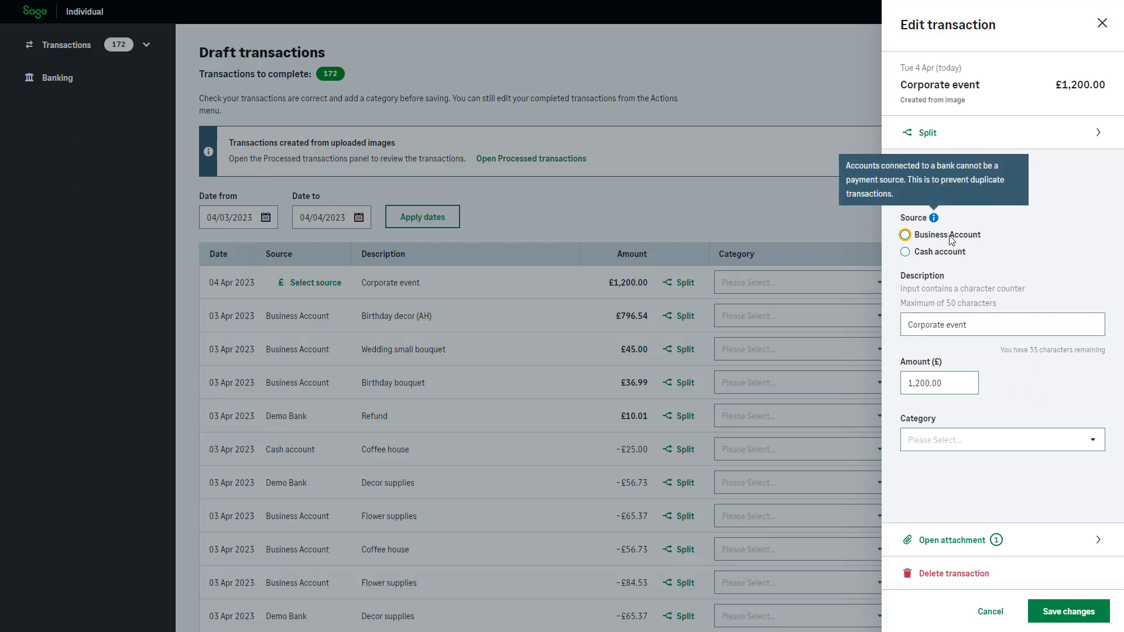
left_click(1062, 271)
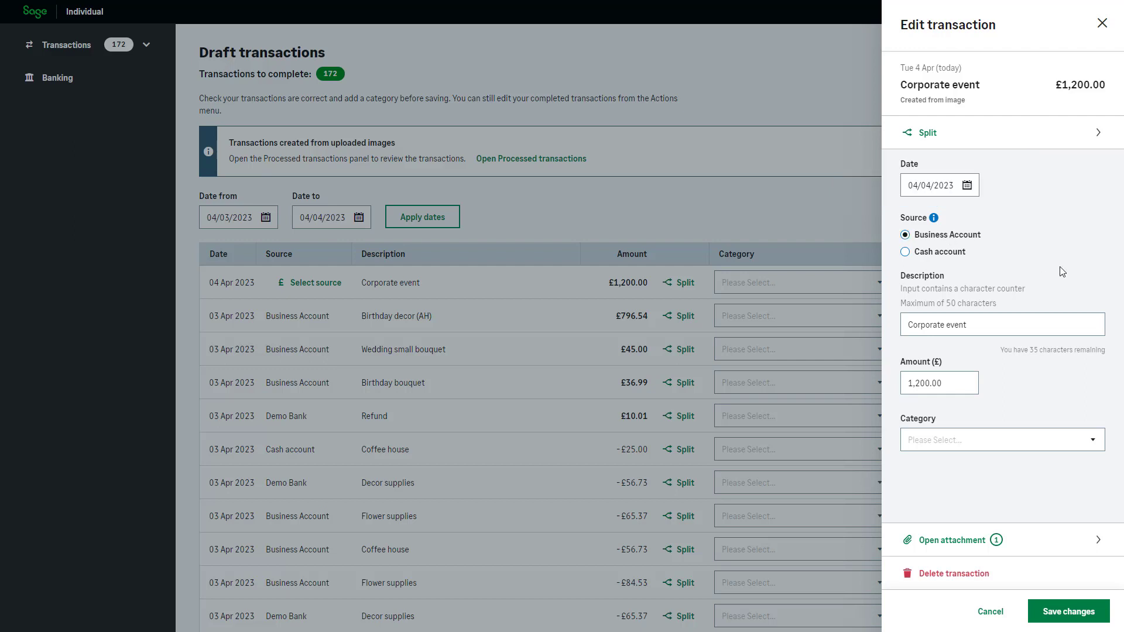
left_click(1092, 440)
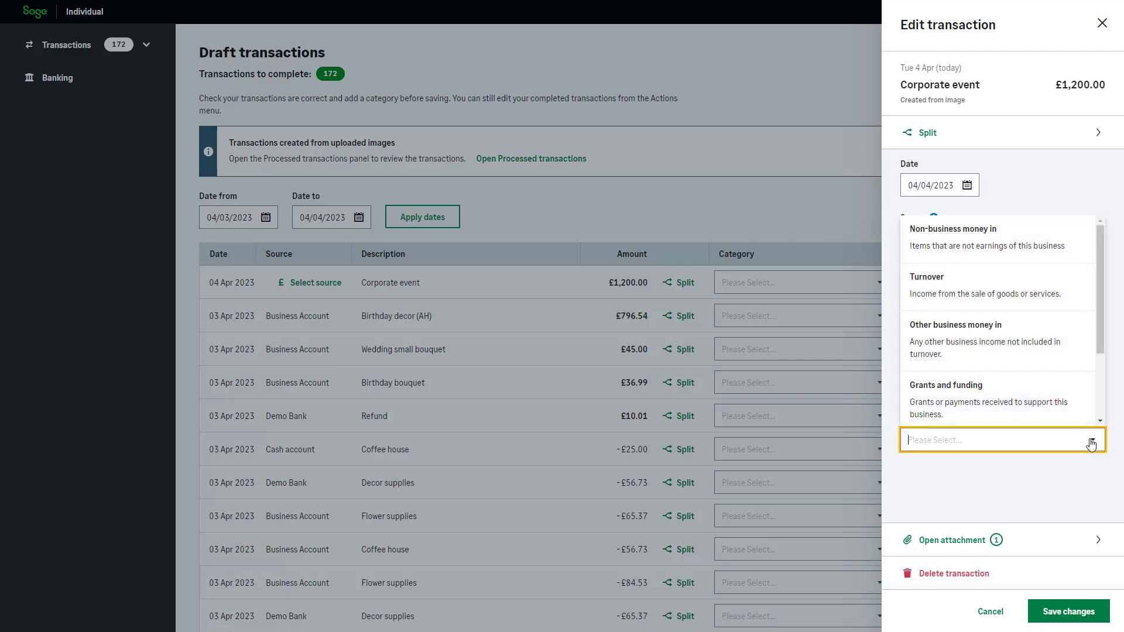
left_click(1076, 300)
left_click(1076, 299)
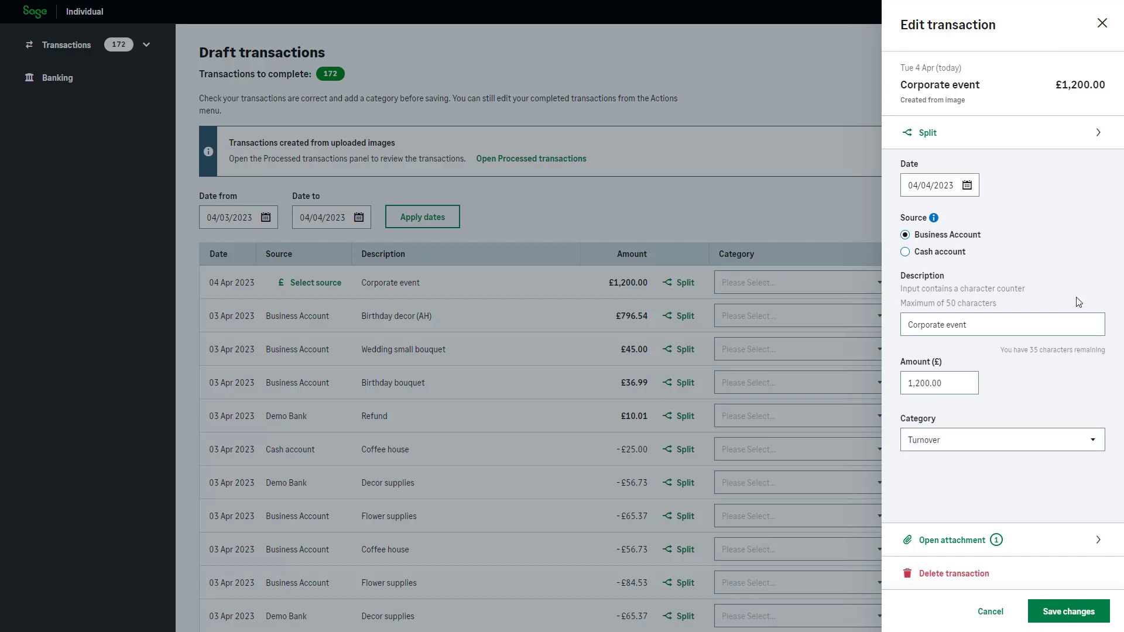
left_click(1071, 613)
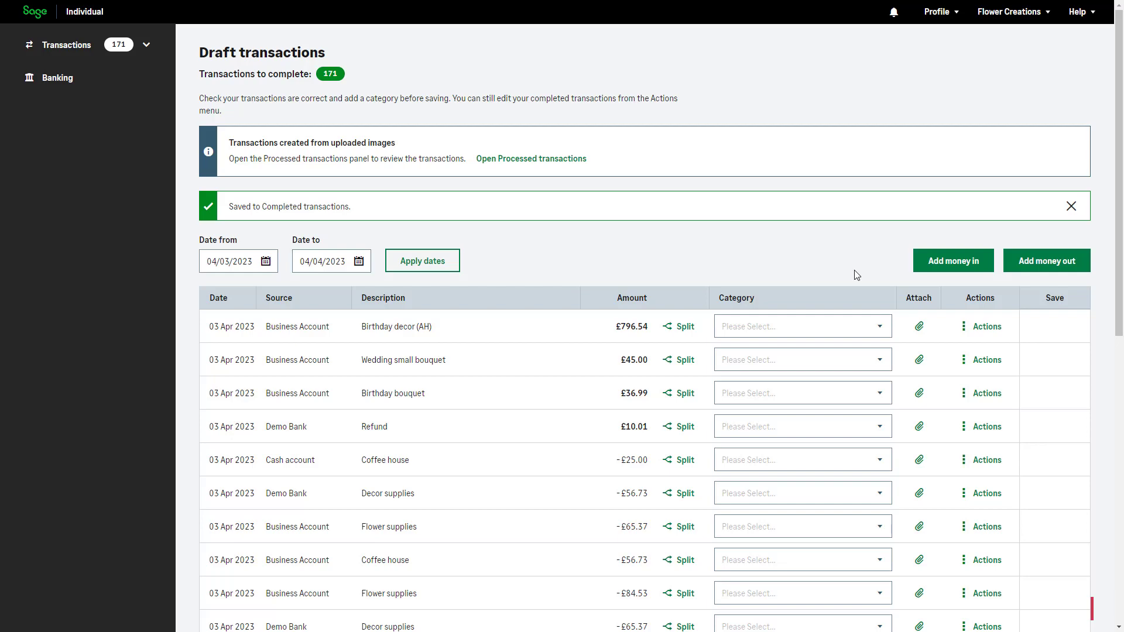
Start a money-out transaction auto created from receipts or invoices and copy the email address for sending images.
left_click(1046, 264)
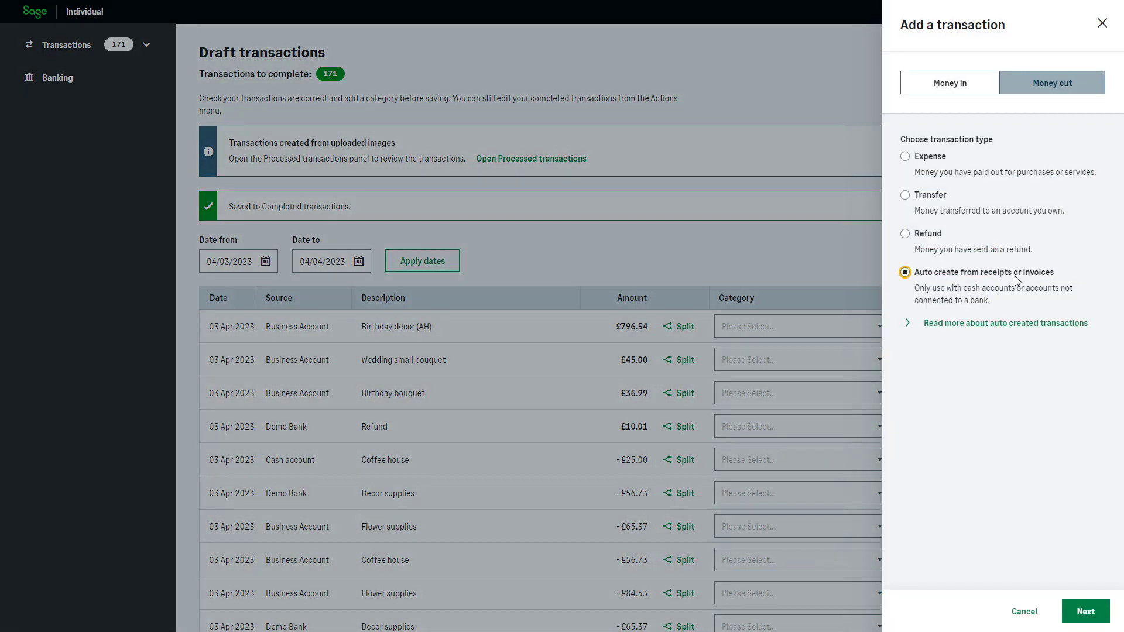
left_click(1080, 612)
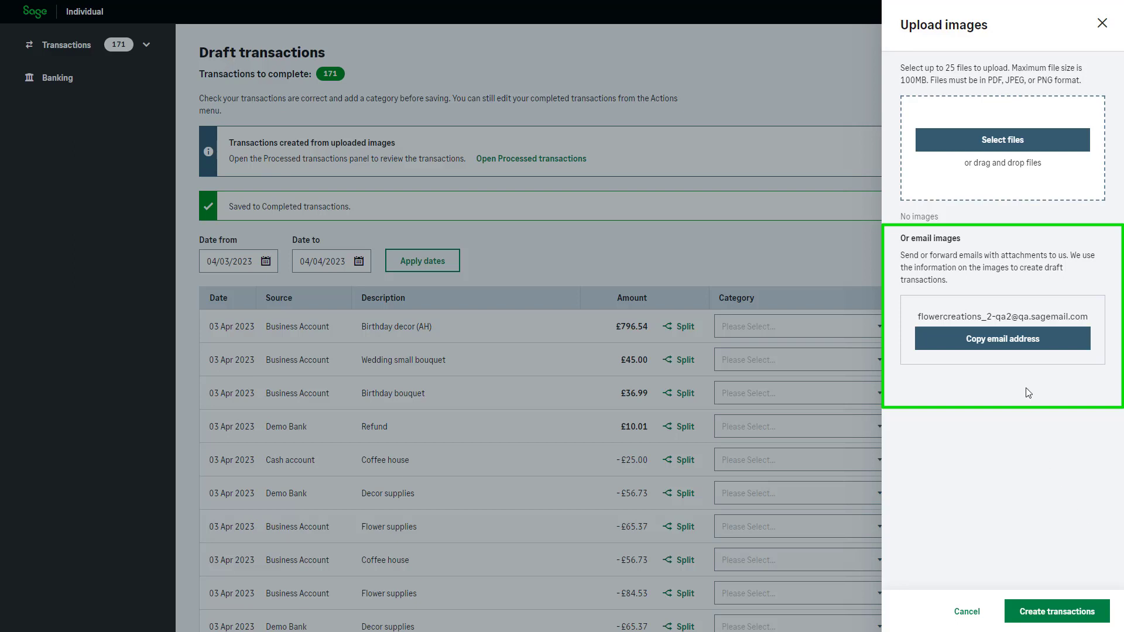
left_click(1018, 351)
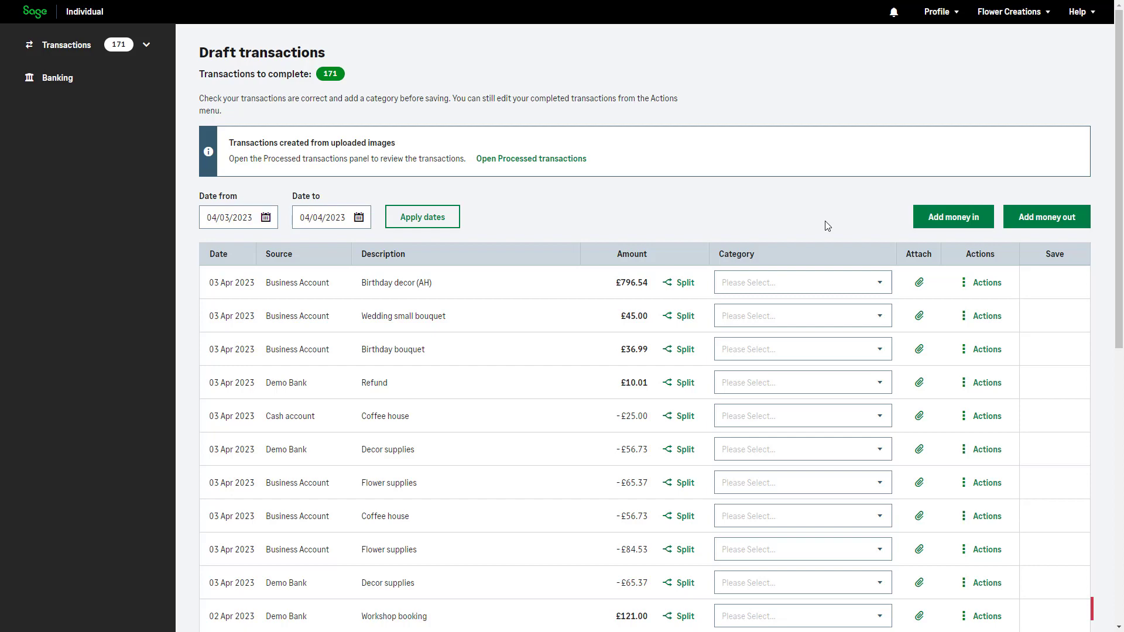
Add a money-in Income transaction from Business Account described as Invoice 3 for £50.00, and save it as a draft.
left_click(966, 226)
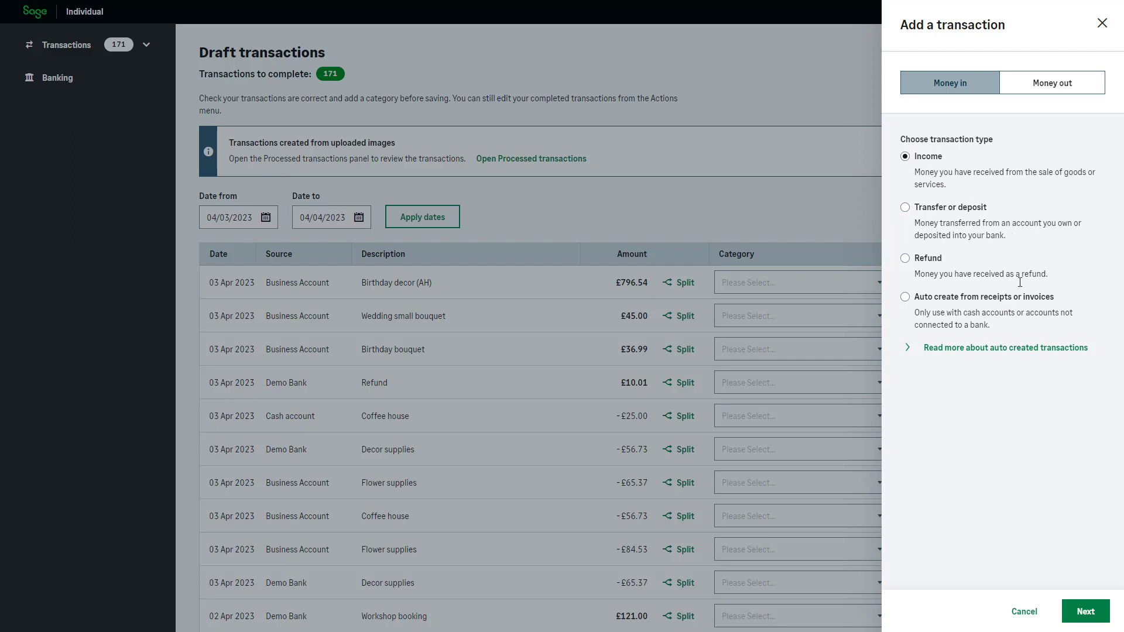
left_click(1085, 611)
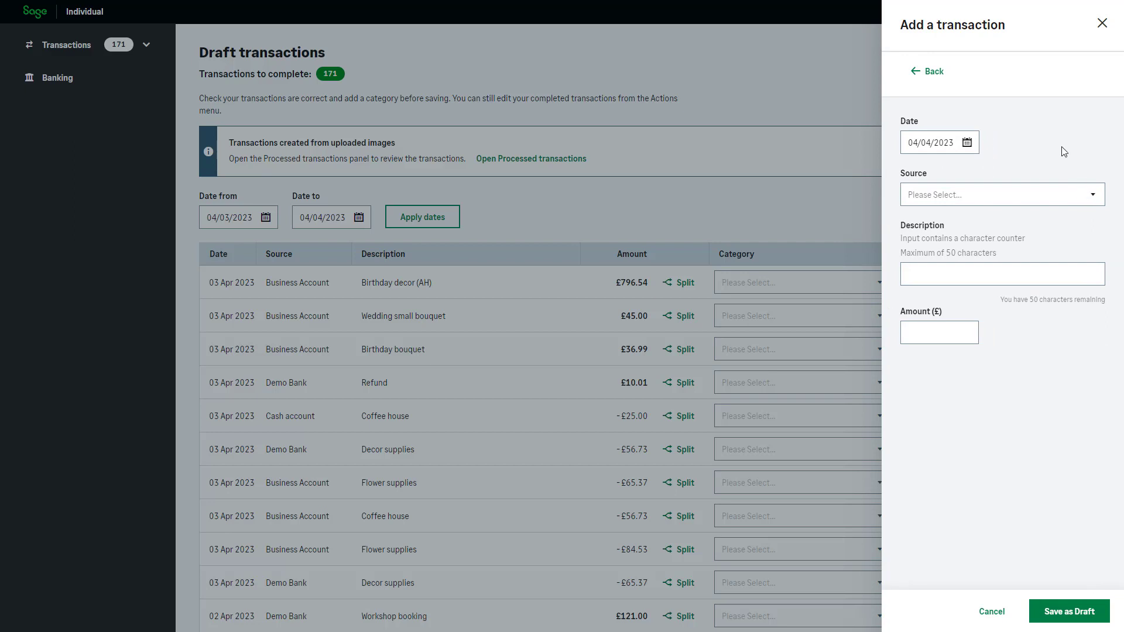
left_click(1096, 195)
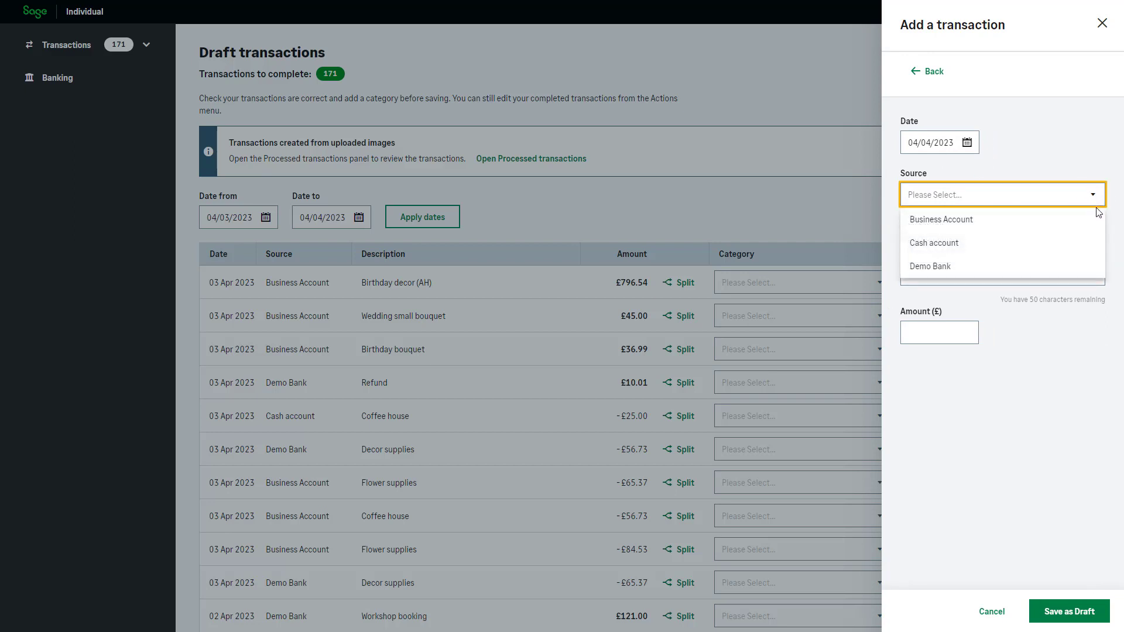
left_click(1099, 218)
left_click(1090, 272)
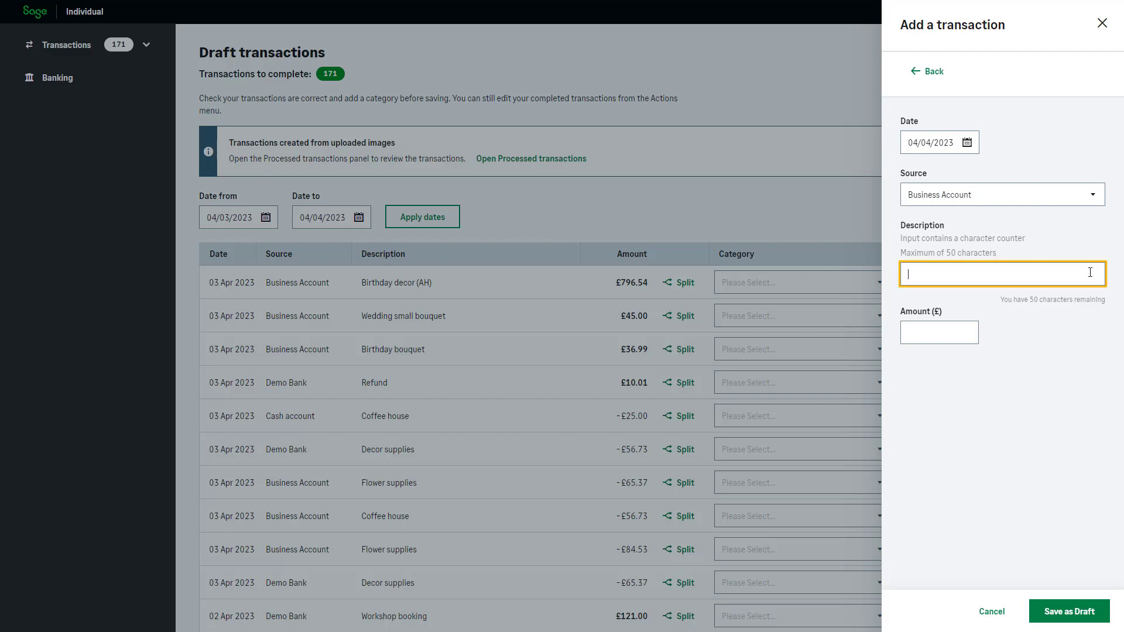
type("Invoice 3")
left_click(958, 340)
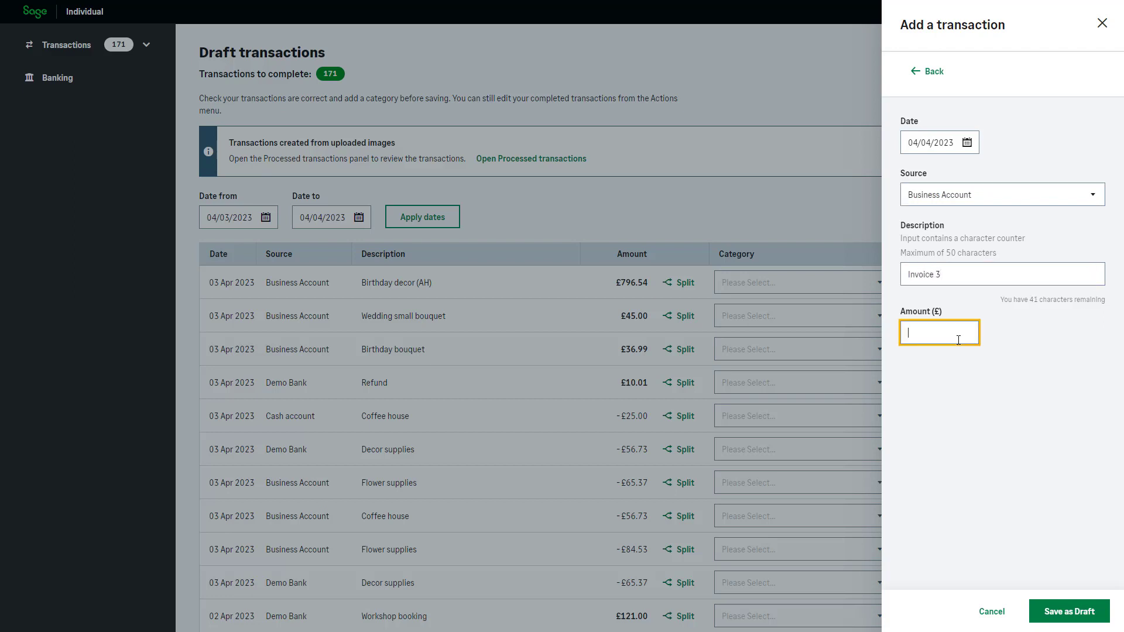
type("50")
left_click(1018, 363)
left_click(1065, 612)
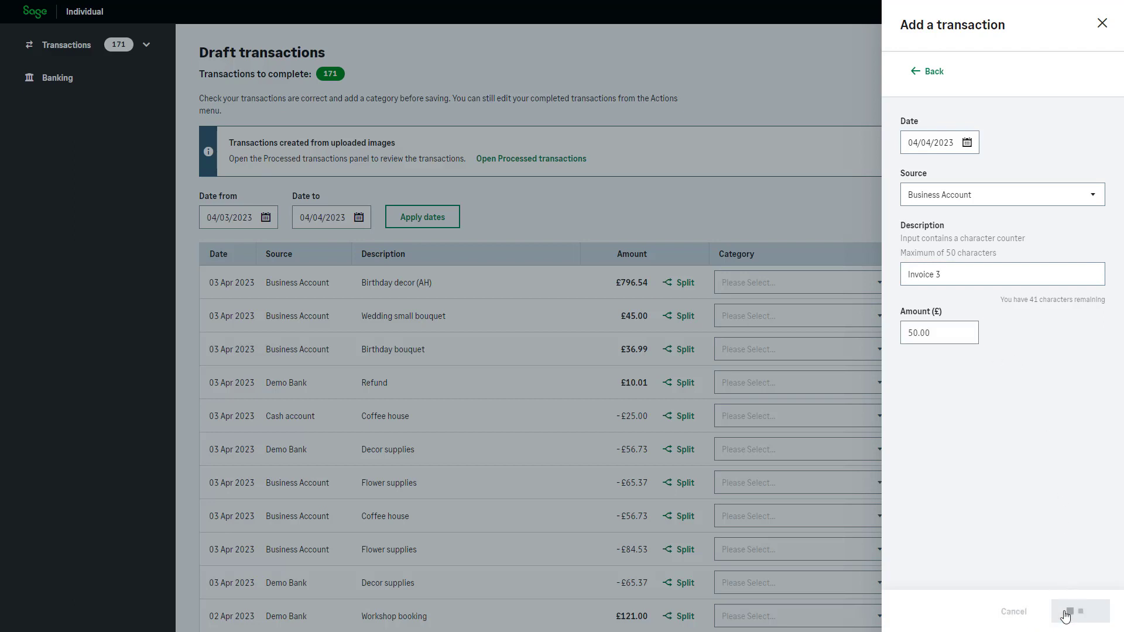
Categorise the Invoice 3 transaction as Turnover and save it.
left_click(1096, 362)
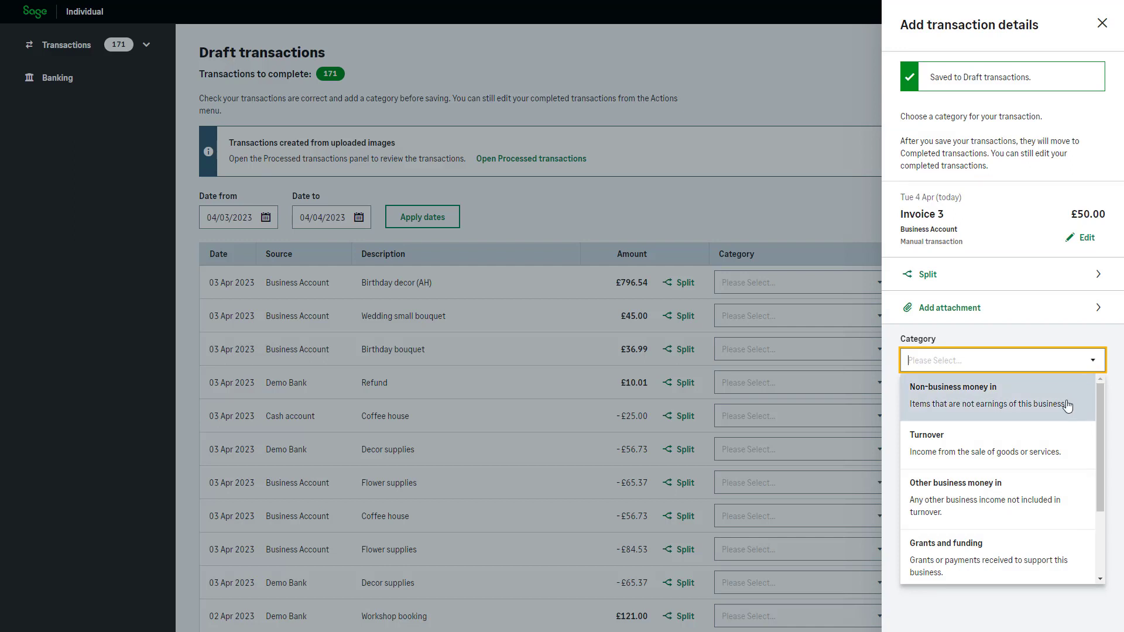
left_click(1038, 445)
left_click(1049, 506)
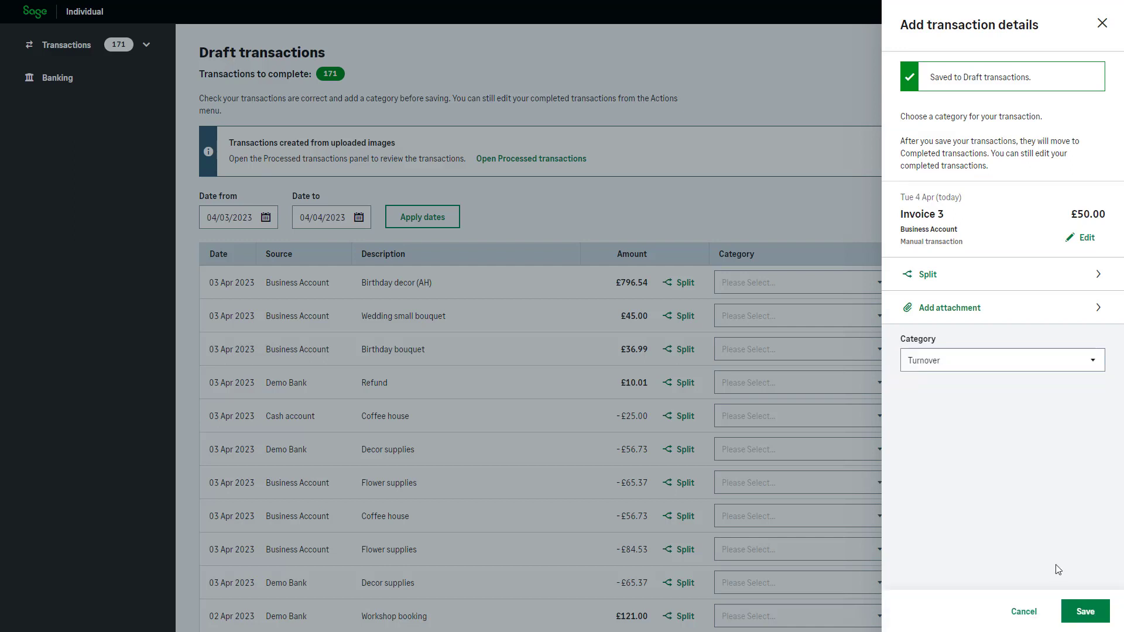
left_click(1085, 615)
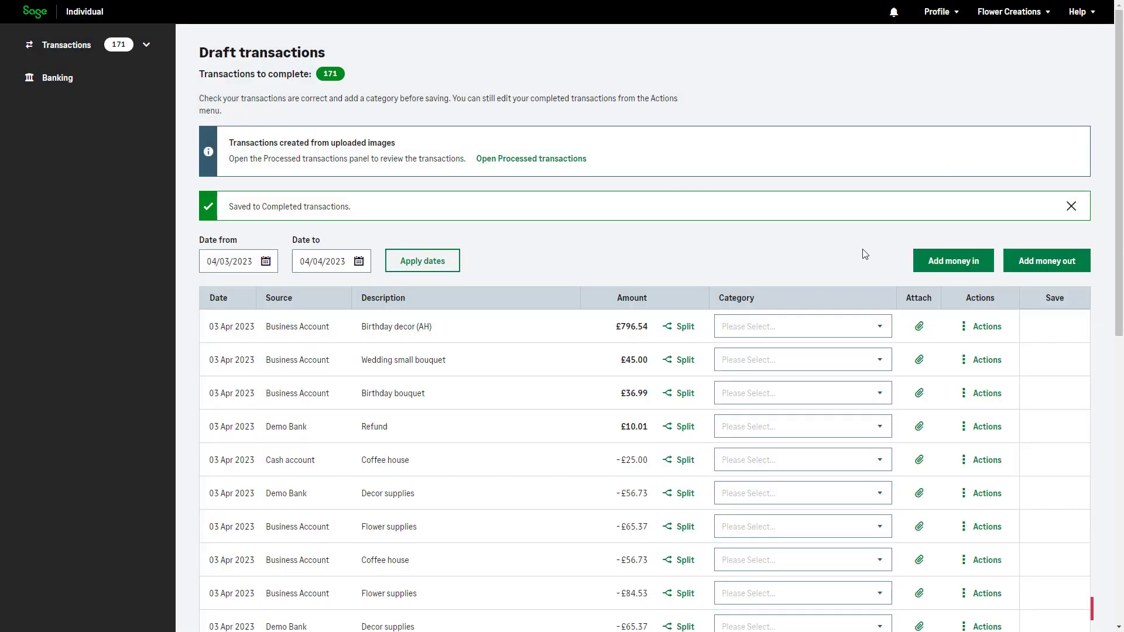
Add a money-out Expense transaction from Cash account described as Fuel for £70.00, and save it as a draft.
left_click(1075, 272)
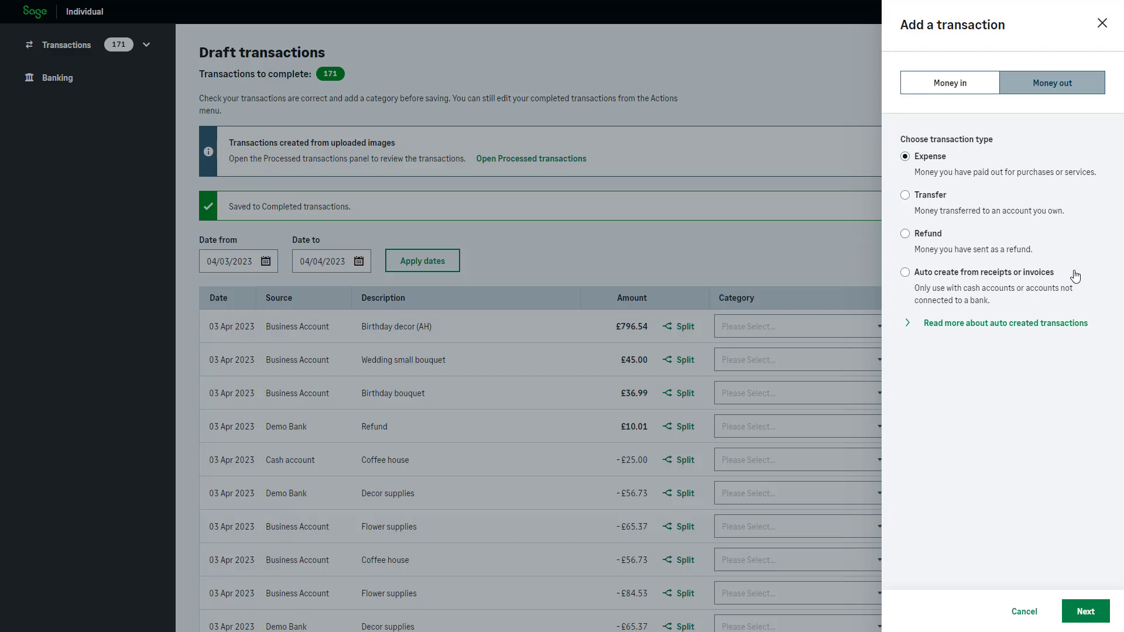
left_click(1090, 611)
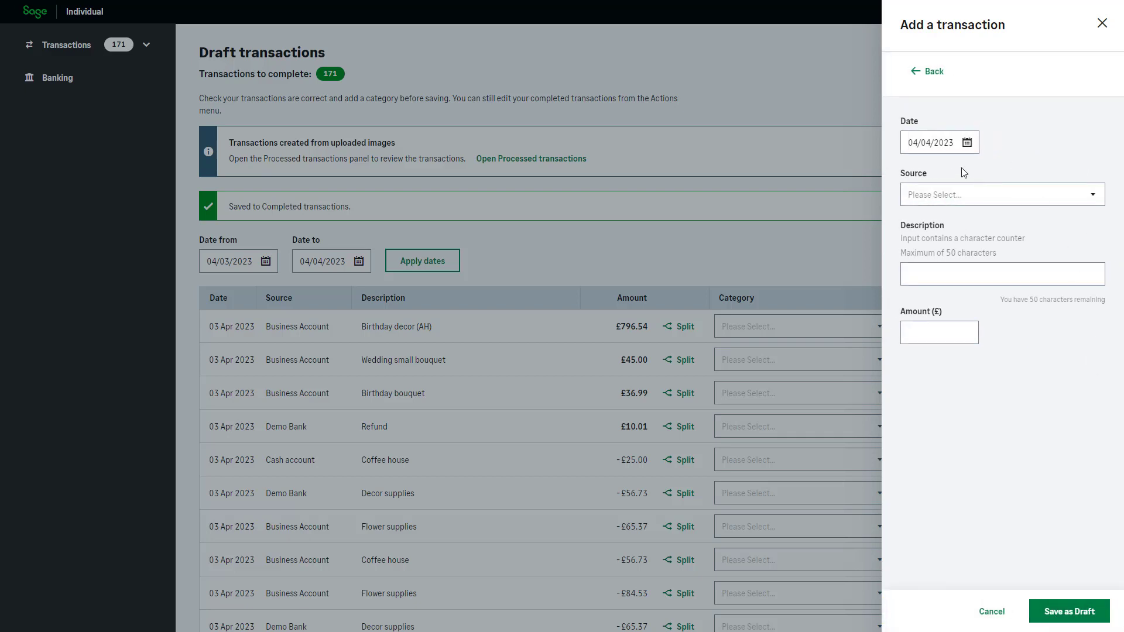
left_click(980, 191)
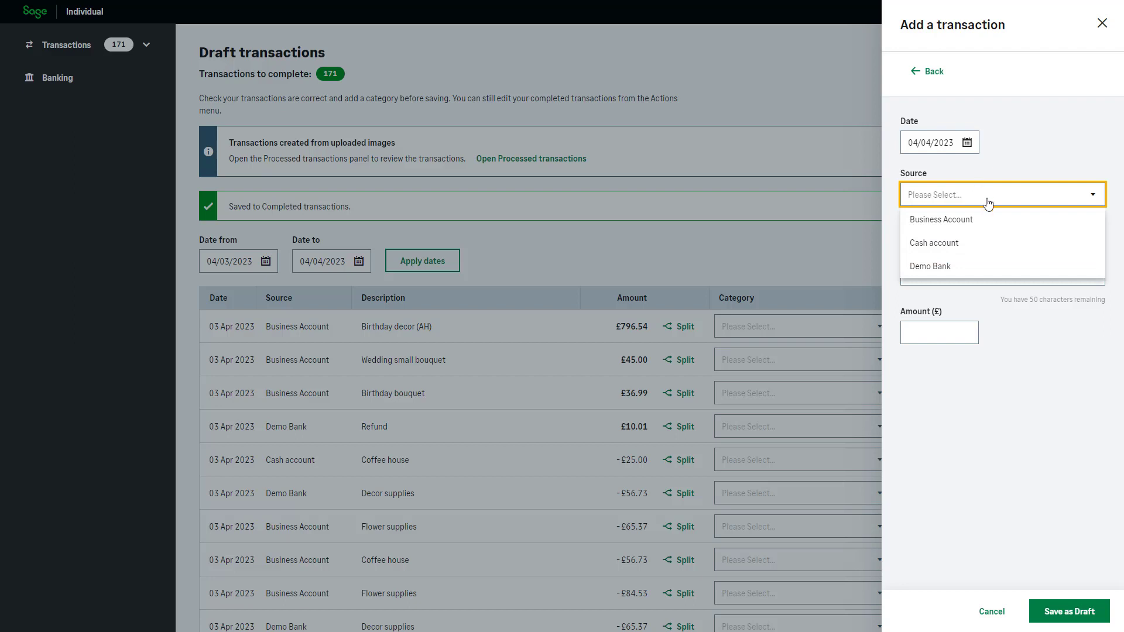
left_click(1000, 241)
left_click(1049, 224)
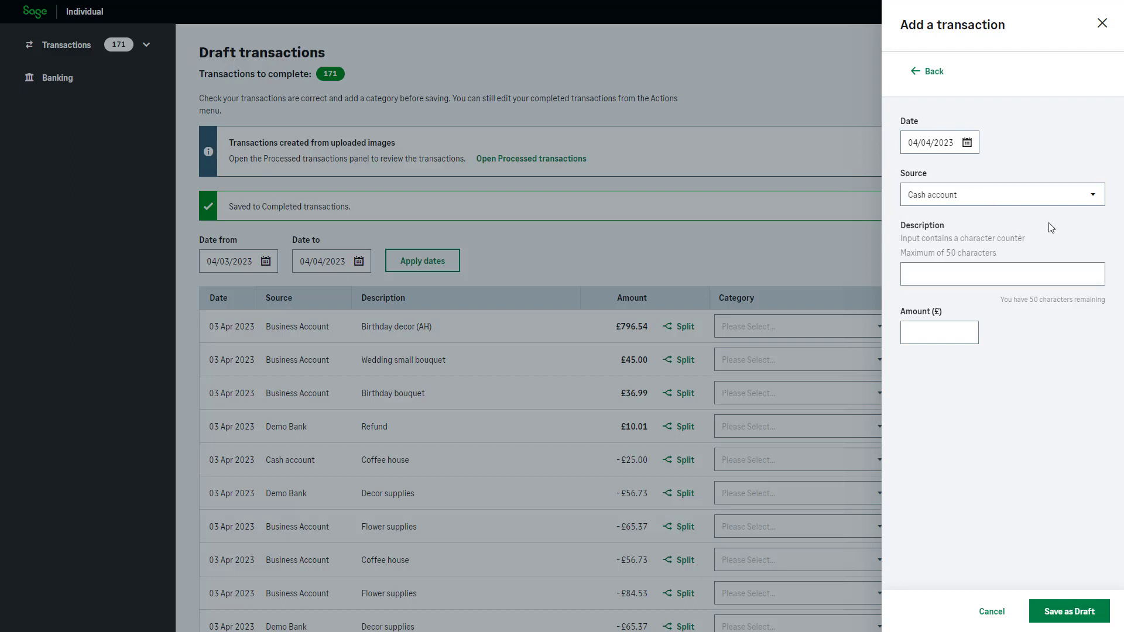
left_click(1060, 273)
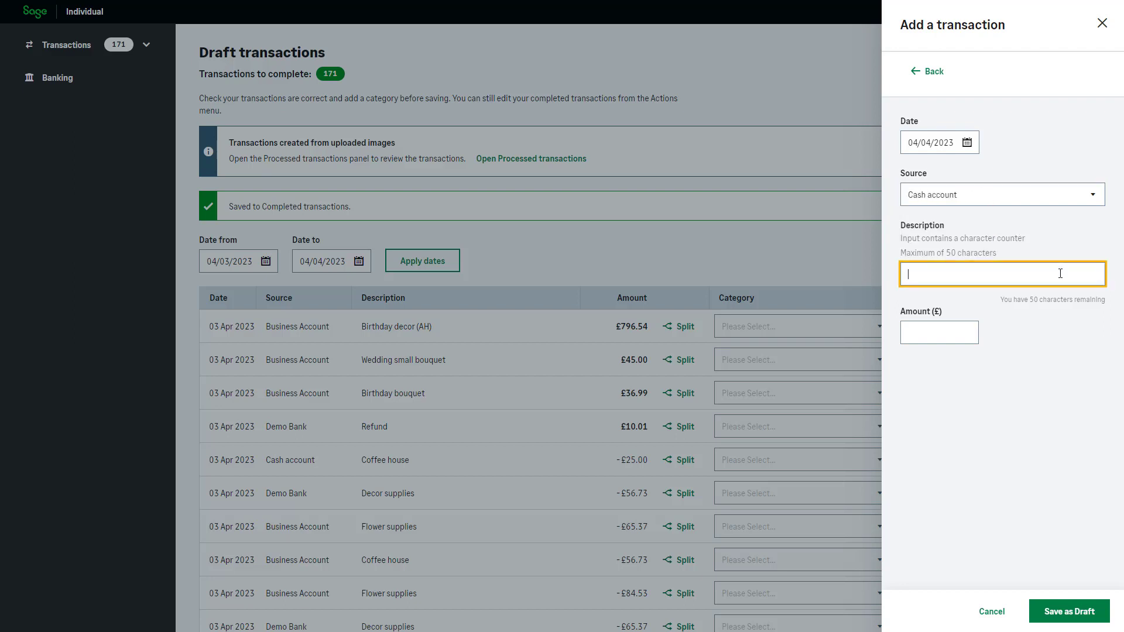
type("Fuel")
left_click(963, 334)
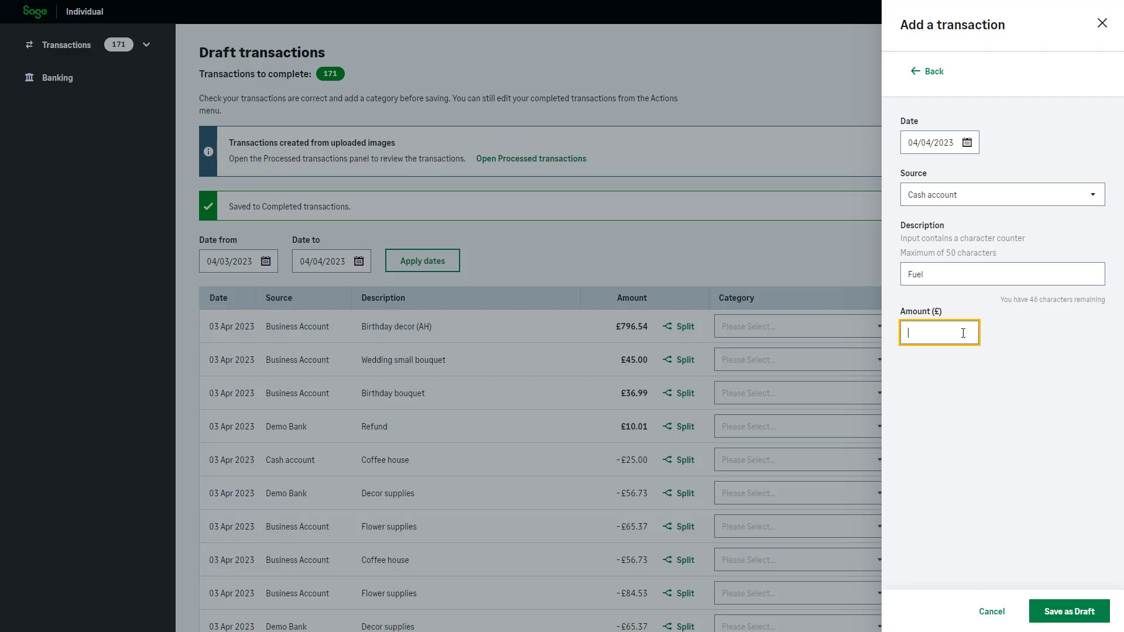
type("70")
left_click(1034, 350)
left_click(1078, 610)
Categorise the Fuel transaction as Vehicle fuel and save it.
left_click(1096, 360)
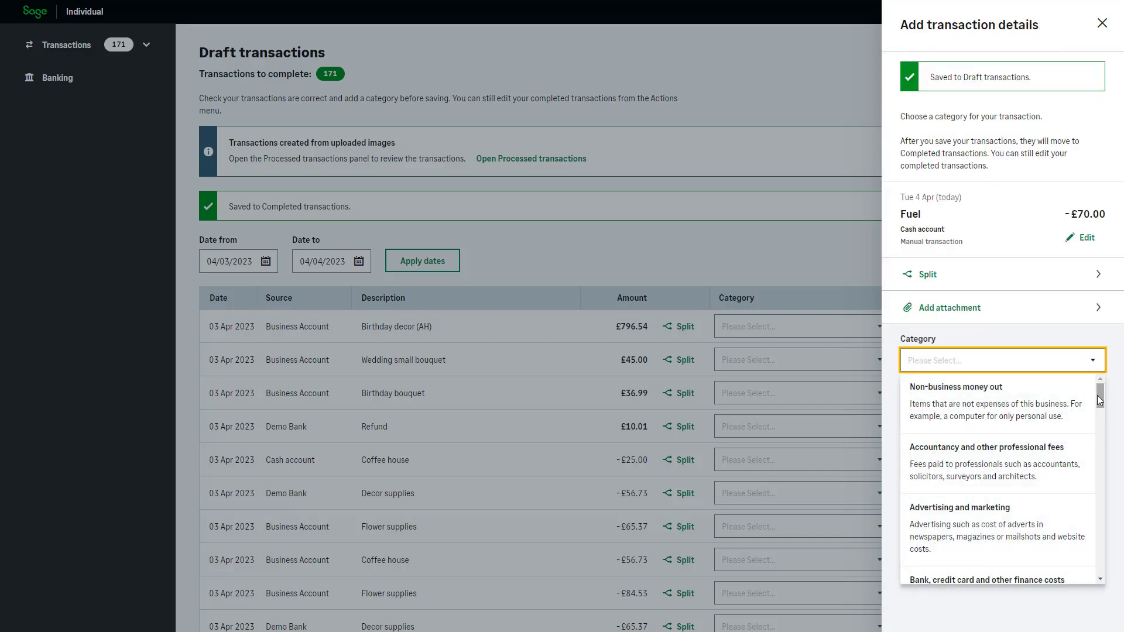
left_click_drag(1100, 399, 1084, 557)
left_click(1084, 559)
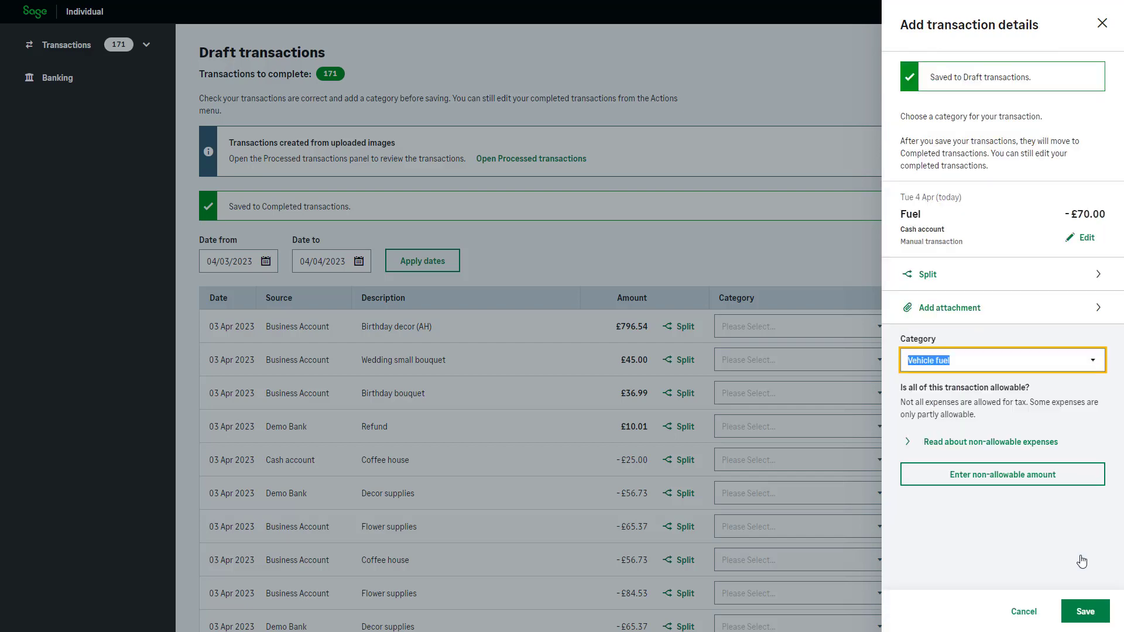
left_click(1101, 613)
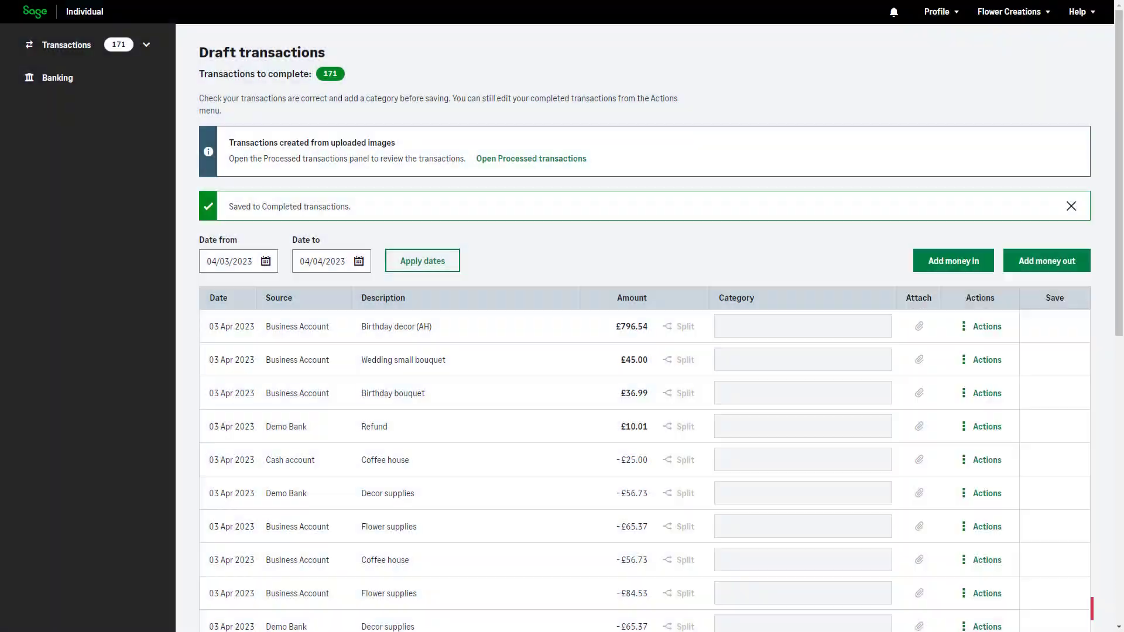